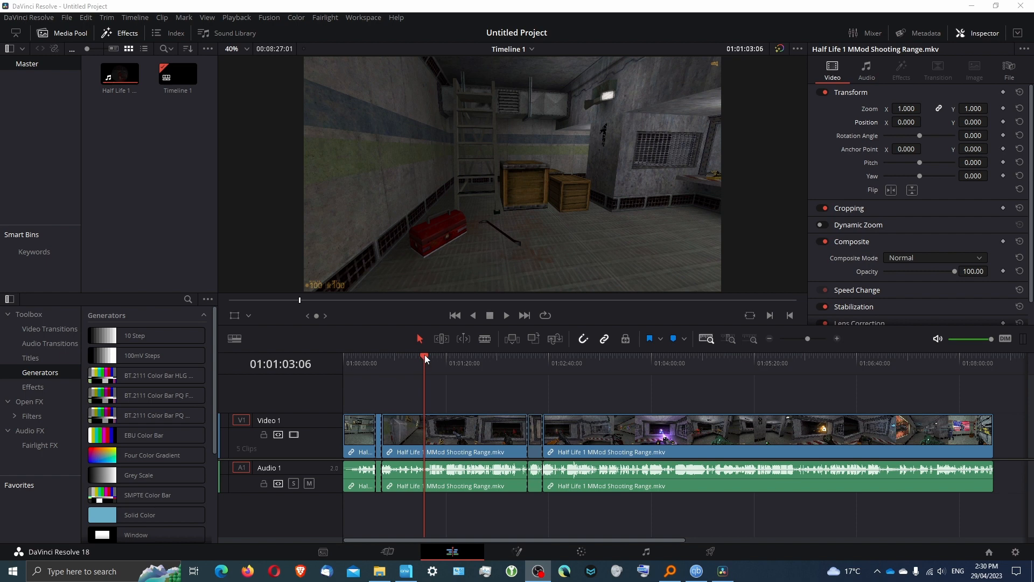
# Step: Add a blue marker at the very start of the timeline, 01:00:00:00
pyautogui.moveTo(424, 356); pyautogui.dragTo(383, 358)
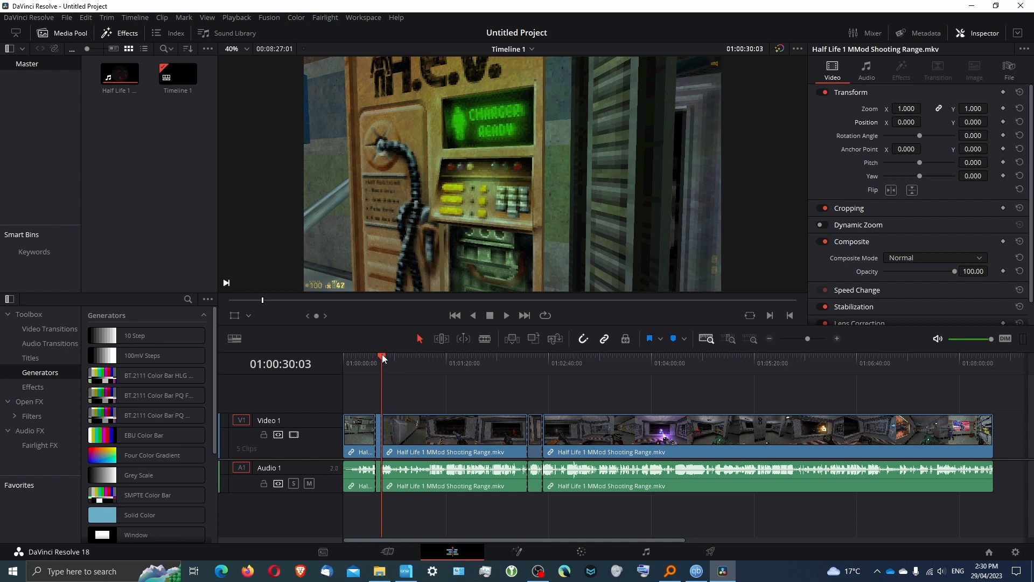
pyautogui.moveTo(382, 354); pyautogui.dragTo(343, 354)
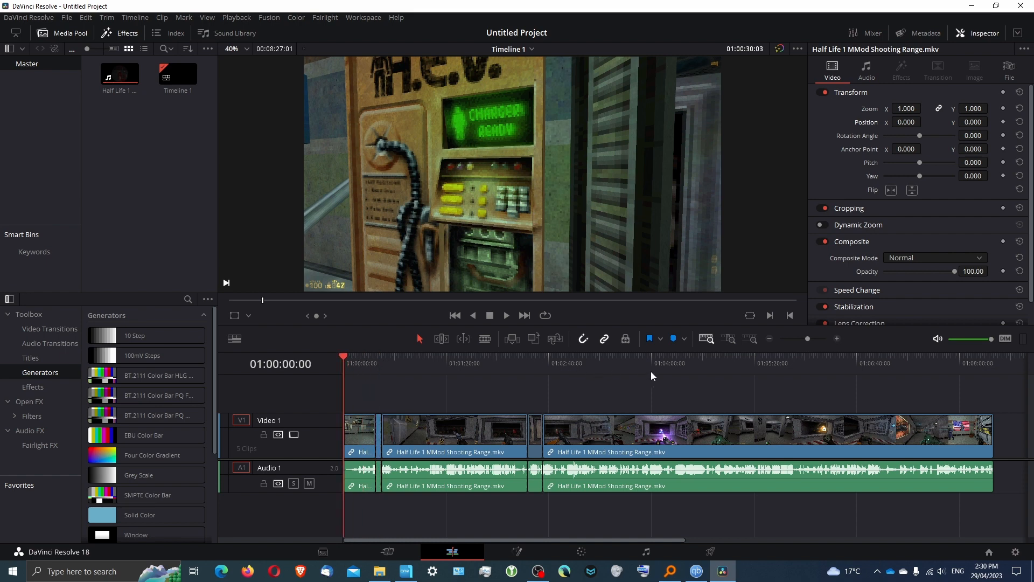
pyautogui.click(674, 339)
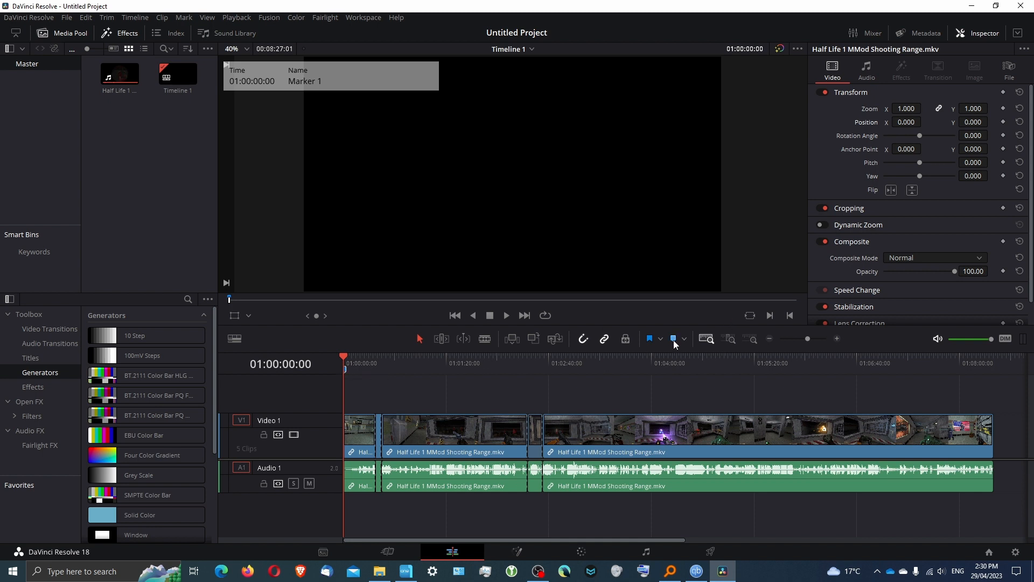
pyautogui.hotkey('ctrl', 'z')
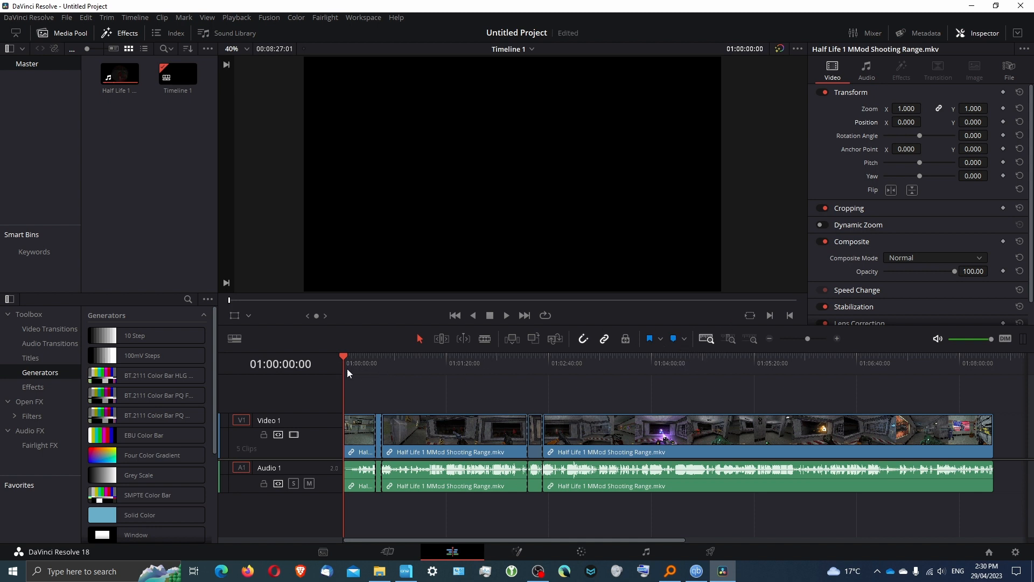
pyautogui.rightClick(344, 370)
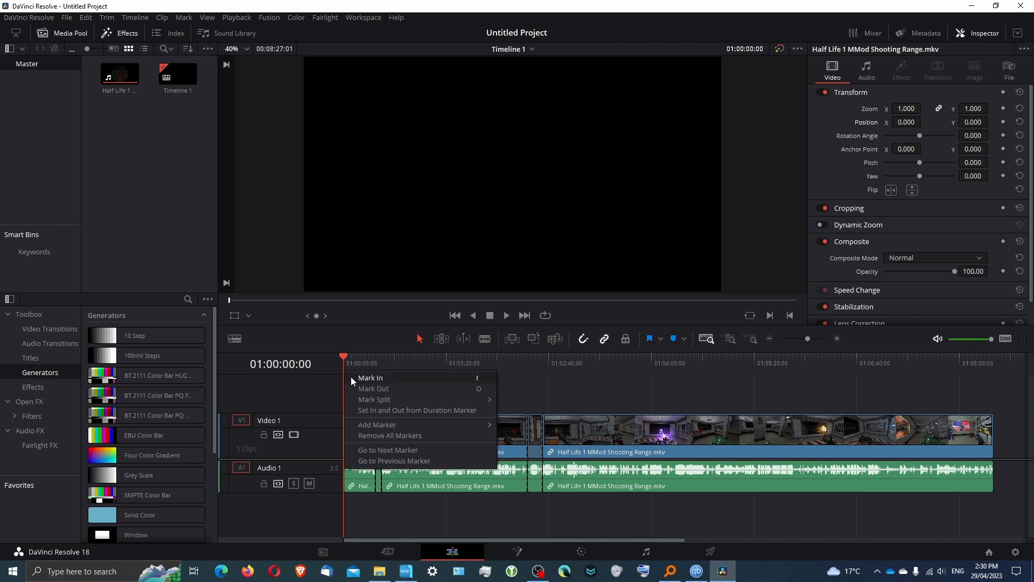
pyautogui.moveTo(470, 428)
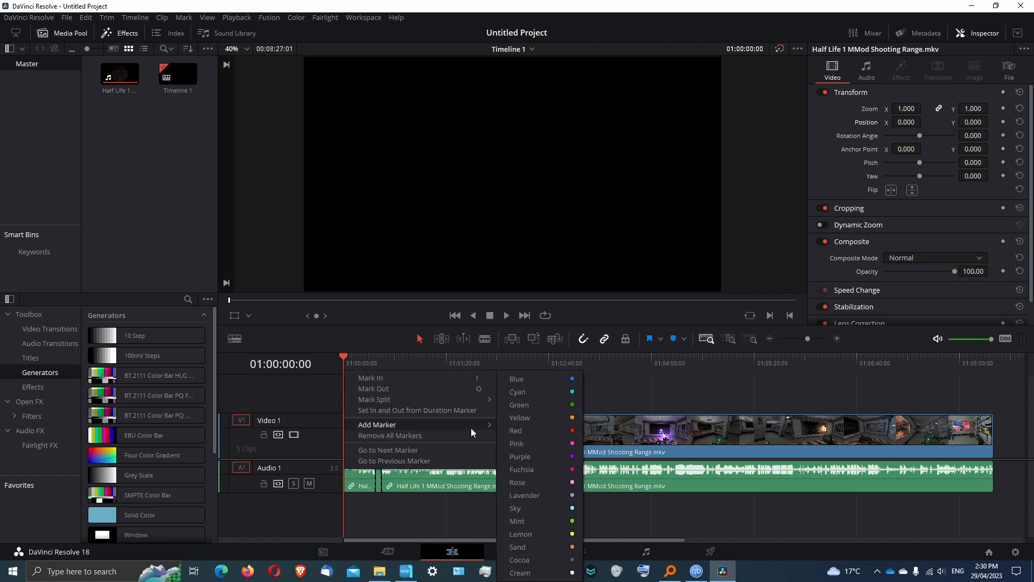
pyautogui.click(553, 383)
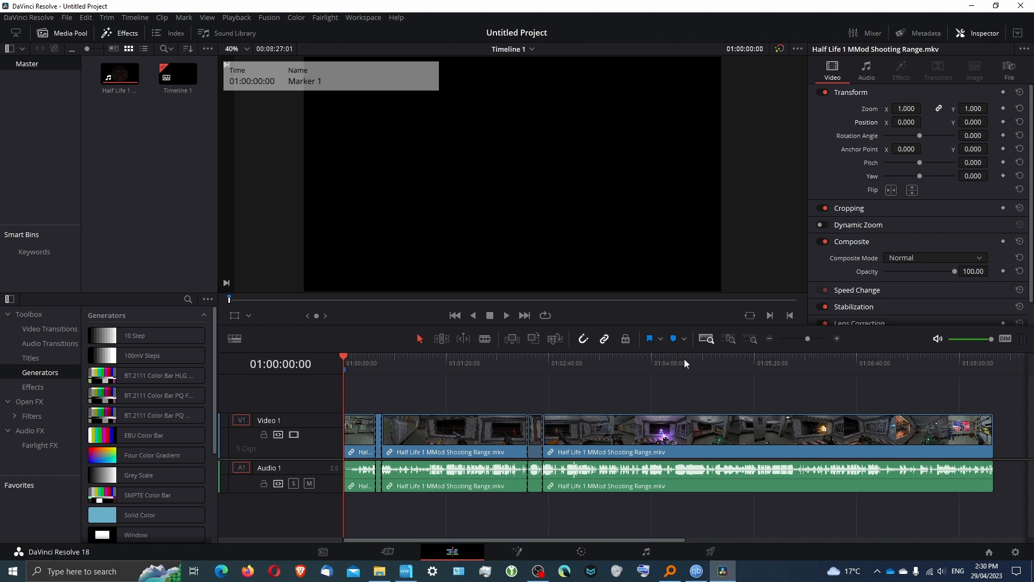
# Step: Rename the marker at the start of the timeline as "Start"
pyautogui.click(651, 359)
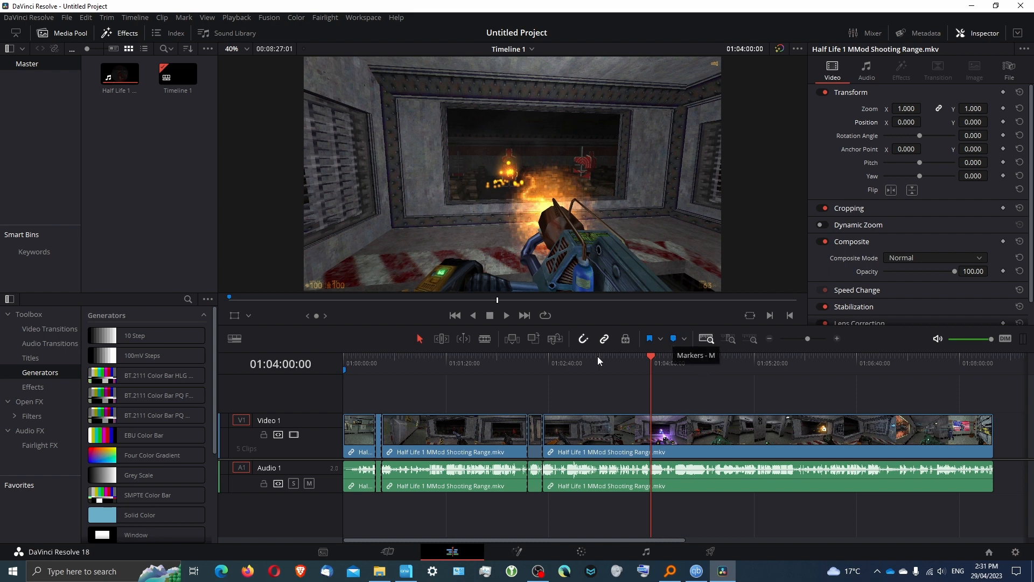
pyautogui.click(344, 357)
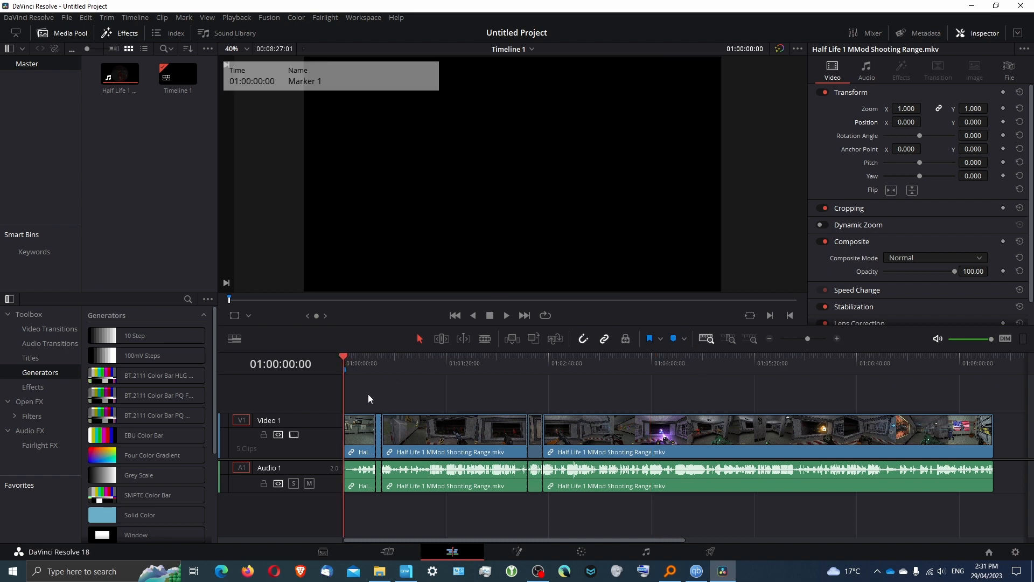
pyautogui.doubleClick(345, 370)
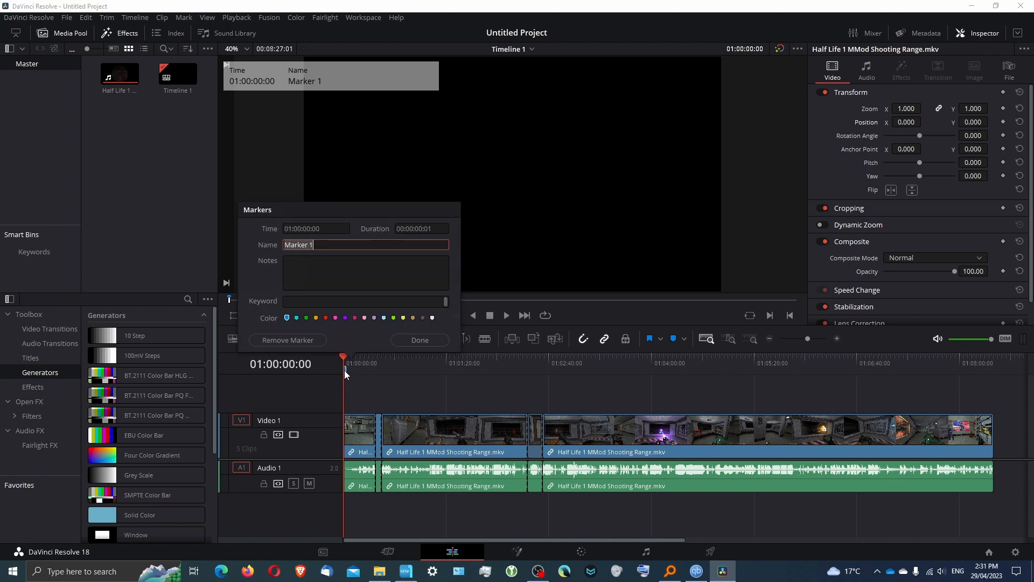
pyautogui.moveTo(325, 243); pyautogui.dragTo(278, 249)
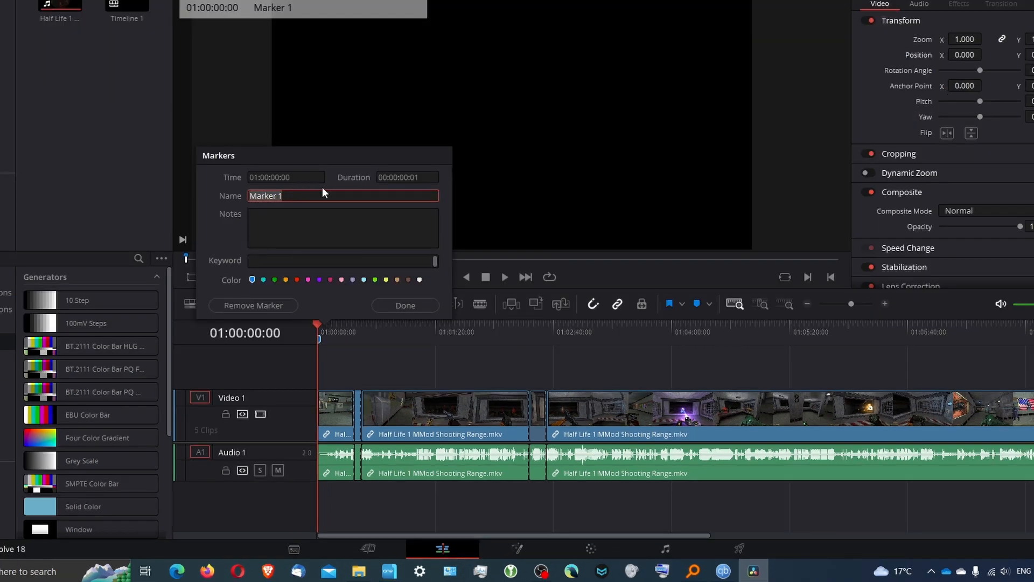
pyautogui.press('BackSpace')
pyautogui.write('M')
pyautogui.press('BackSpace')
pyautogui.write('C')
pyautogui.press('BackSpace')
pyautogui.write('Start')
pyautogui.click(393, 306)
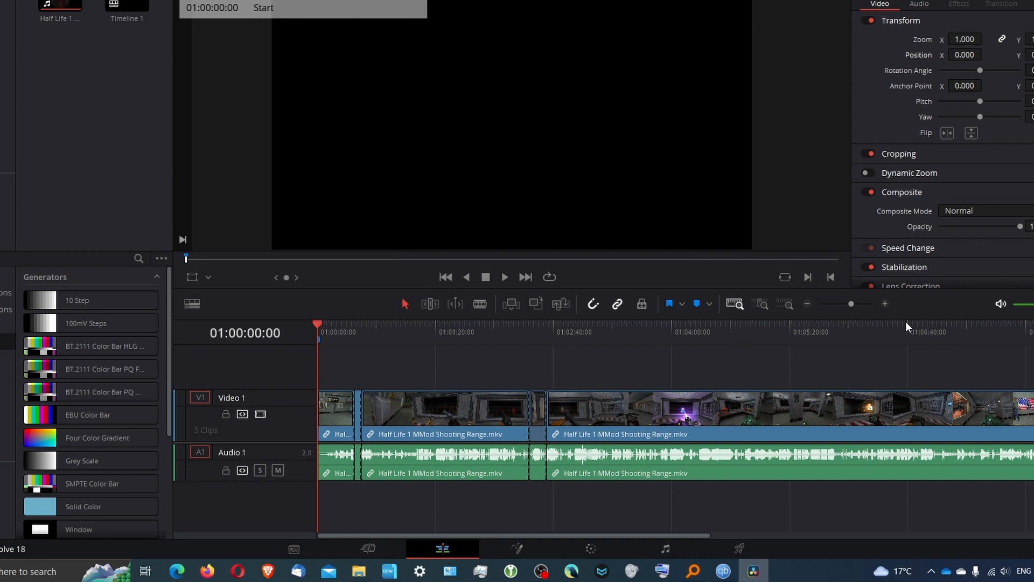
# Step: Enlarge the timeline scale and look through the footage for the moment when the crowbar is picked up
pyautogui.click(885, 304)
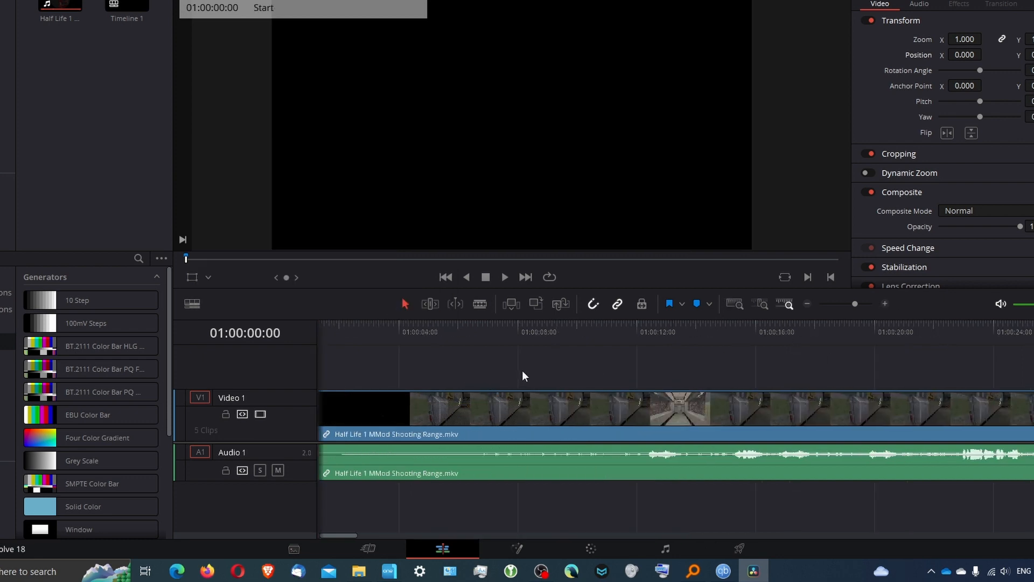
pyautogui.hscroll(-2, 522, 370)
pyautogui.click(807, 303)
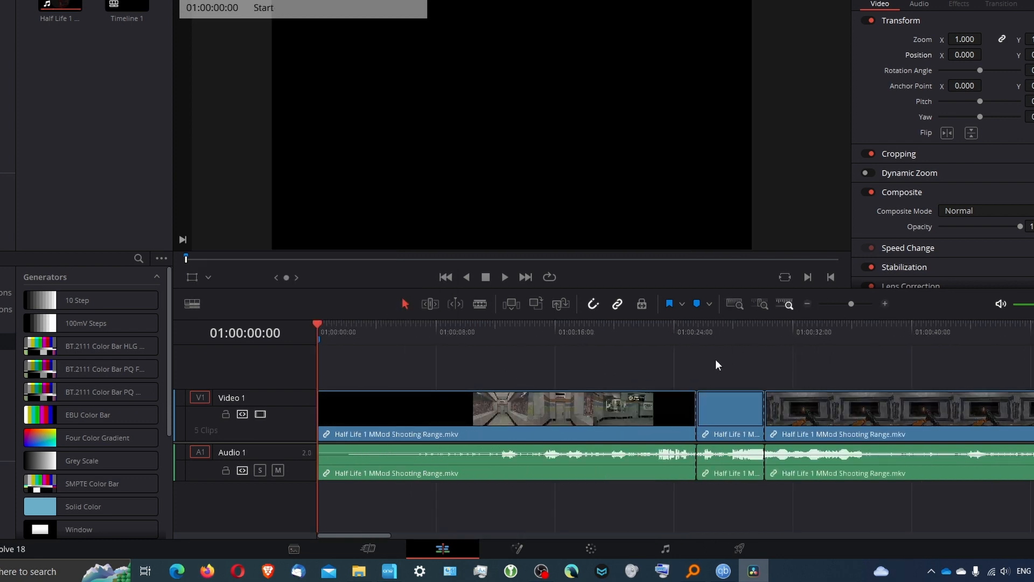
pyautogui.hscroll(2, 705, 361)
pyautogui.hscroll(2, 700, 355)
pyautogui.hscroll(2, 700, 370)
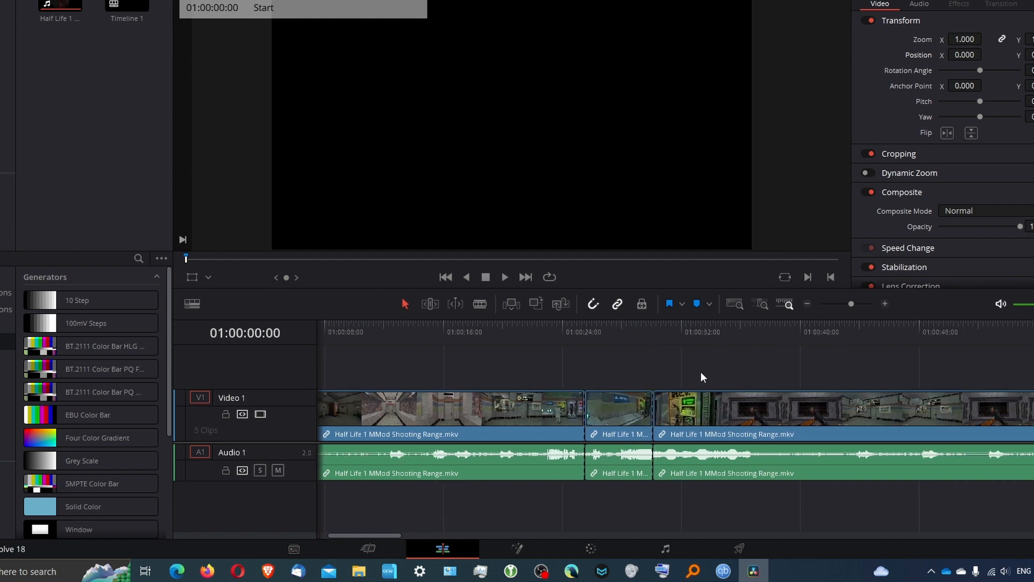
pyautogui.click(638, 328)
pyautogui.hscroll(3, 659, 329)
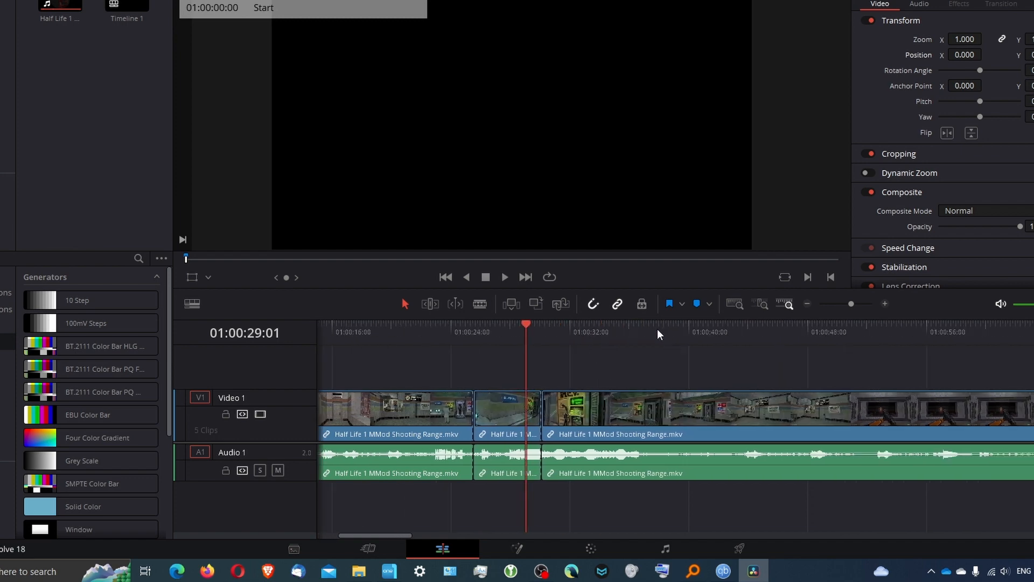
pyautogui.click(670, 331)
pyautogui.hscroll(3, 677, 332)
pyautogui.hscroll(3, 677, 332)
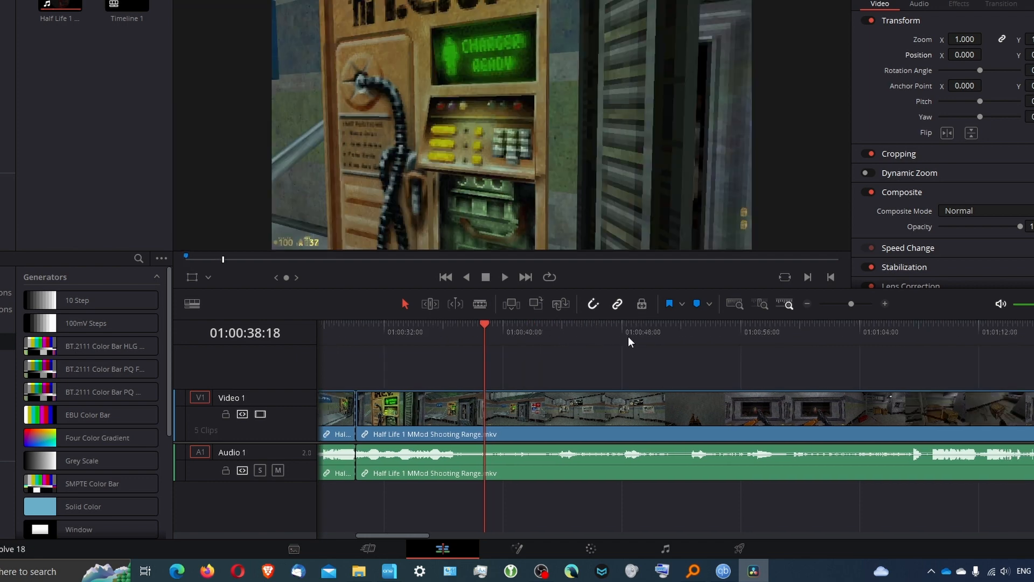
pyautogui.click(650, 331)
pyautogui.click(815, 330)
pyautogui.hscroll(10, 805, 340)
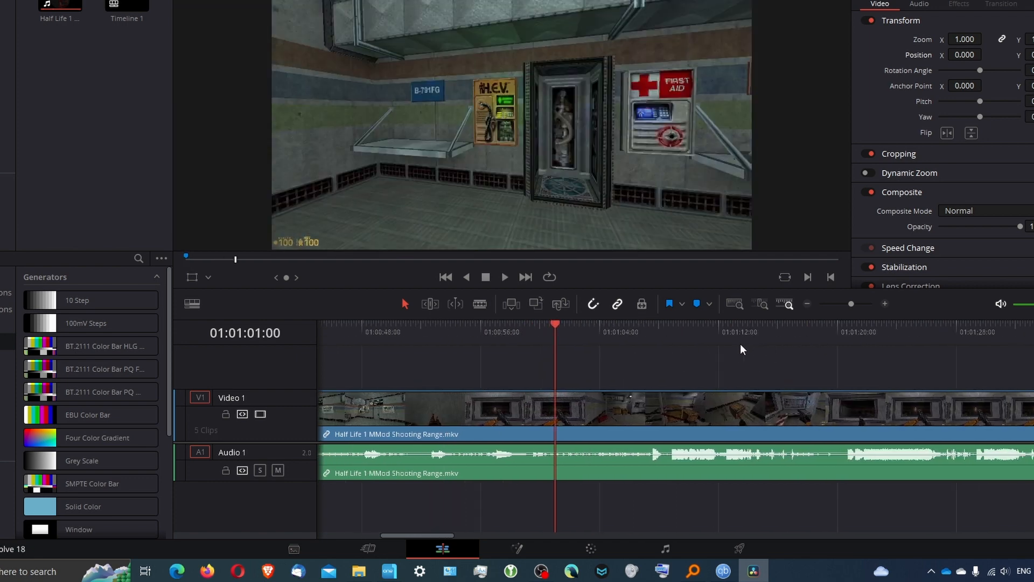
pyautogui.click(702, 331)
pyautogui.click(767, 331)
pyautogui.hscroll(5, 816, 336)
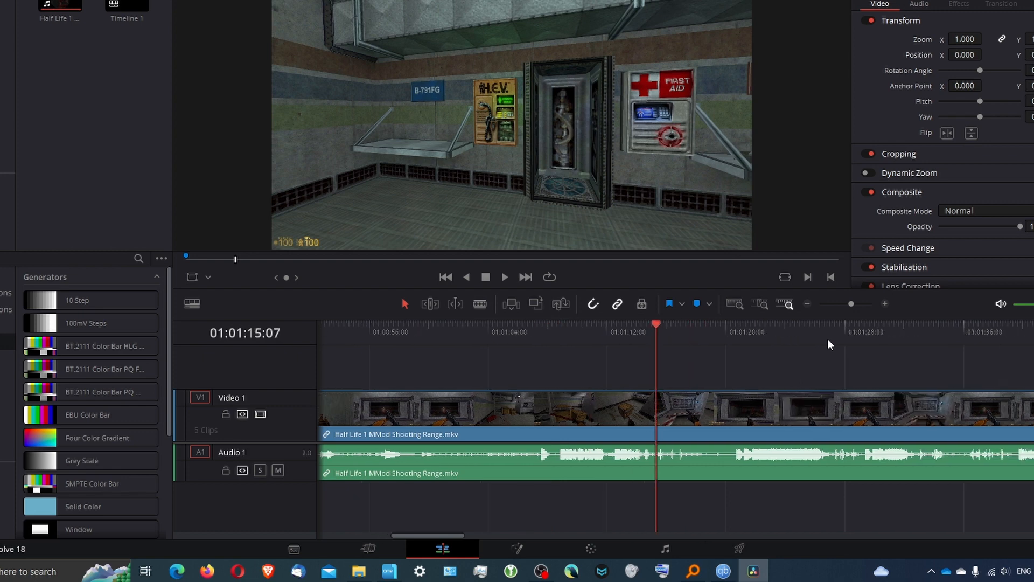
# Step: Add a marker at 01:01:06:07, where the crowbar is picked up, and name it "Crowbar"
pyautogui.click(616, 326)
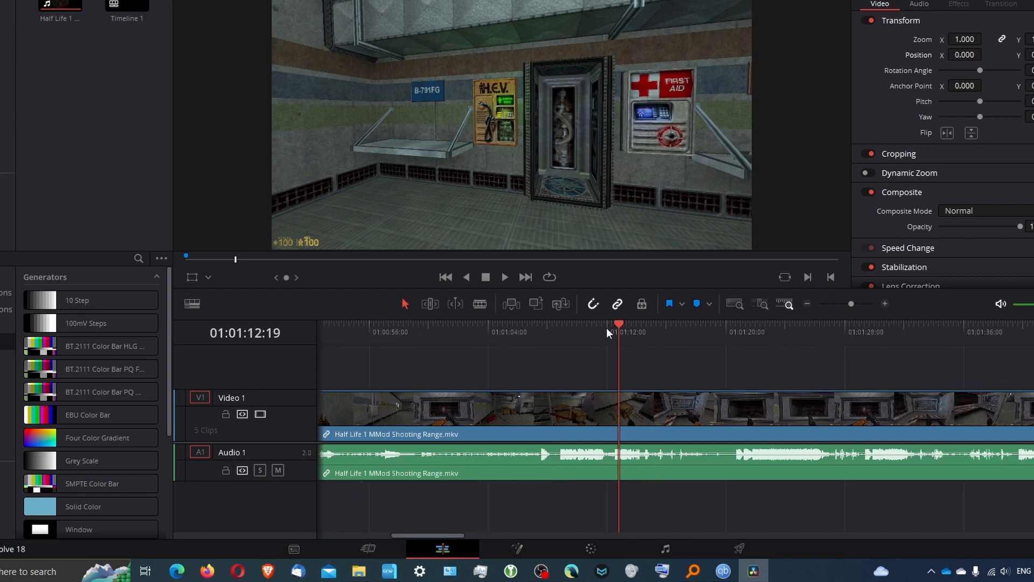
pyautogui.click(588, 328)
pyautogui.click(545, 337)
pyautogui.click(515, 333)
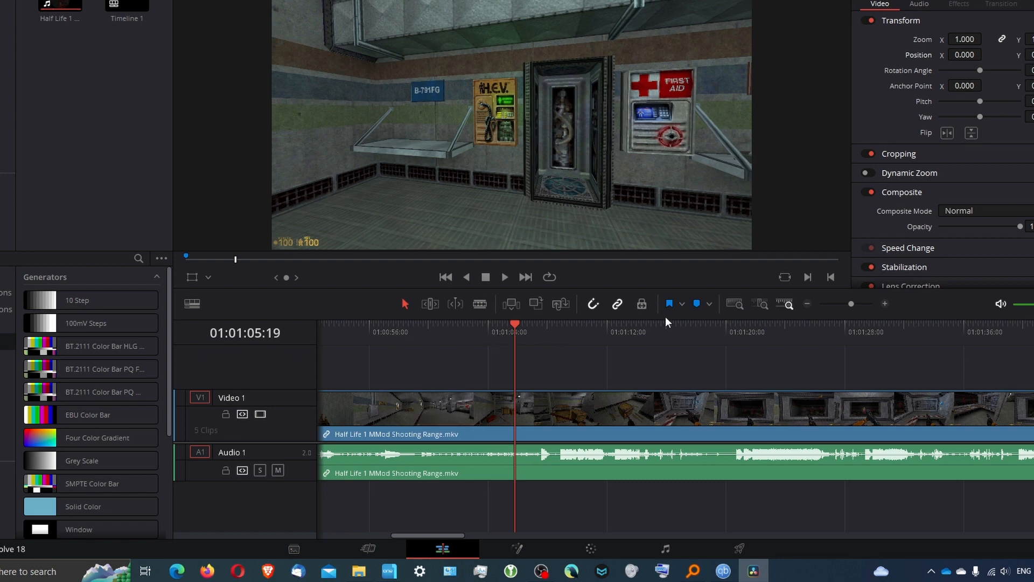
pyautogui.click(524, 328)
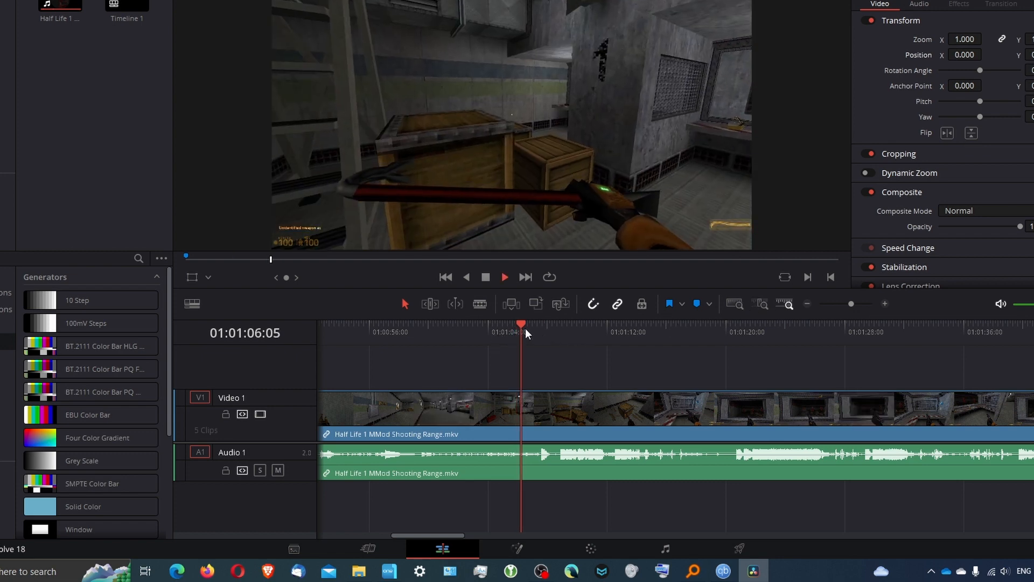
pyautogui.click(694, 304)
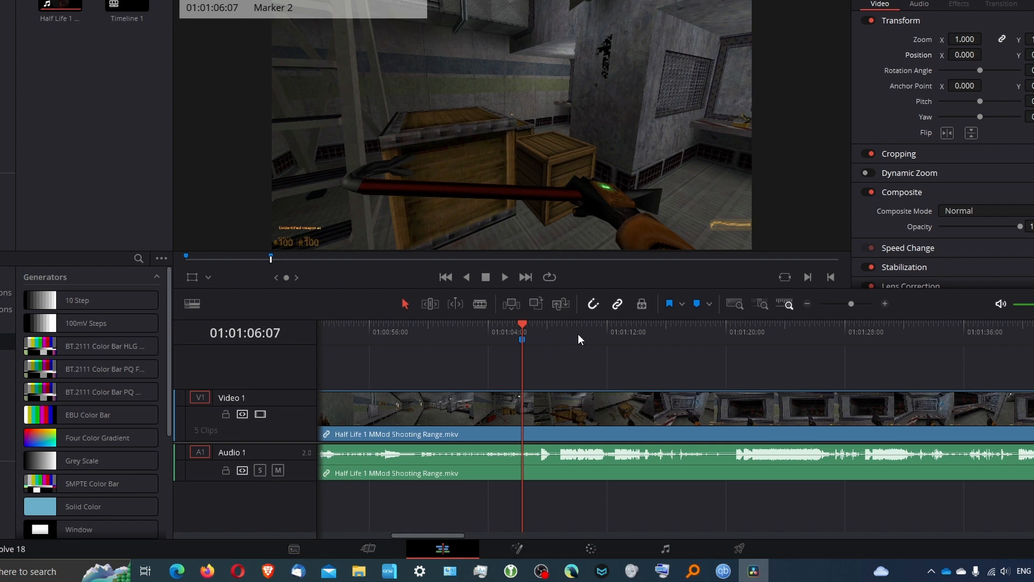
pyautogui.doubleClick(522, 338)
pyautogui.moveTo(460, 197); pyautogui.dragTo(339, 185)
pyautogui.write('Cr')
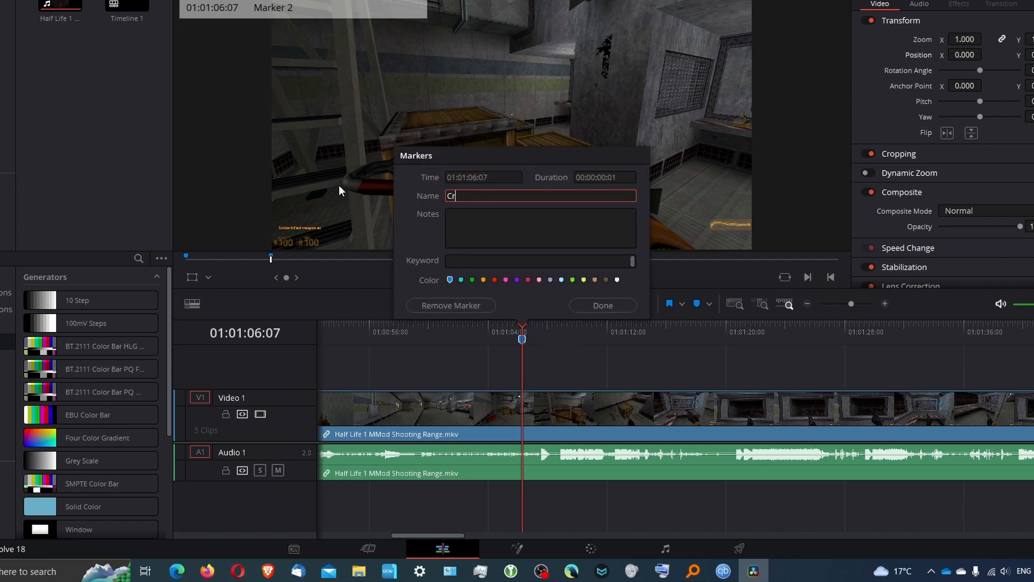
pyautogui.write('owbar')
pyautogui.click(631, 304)
# Step: Add a marker at 01:01:14:21, where the pistol is picked up, and name it "Pistol"
pyautogui.click(574, 328)
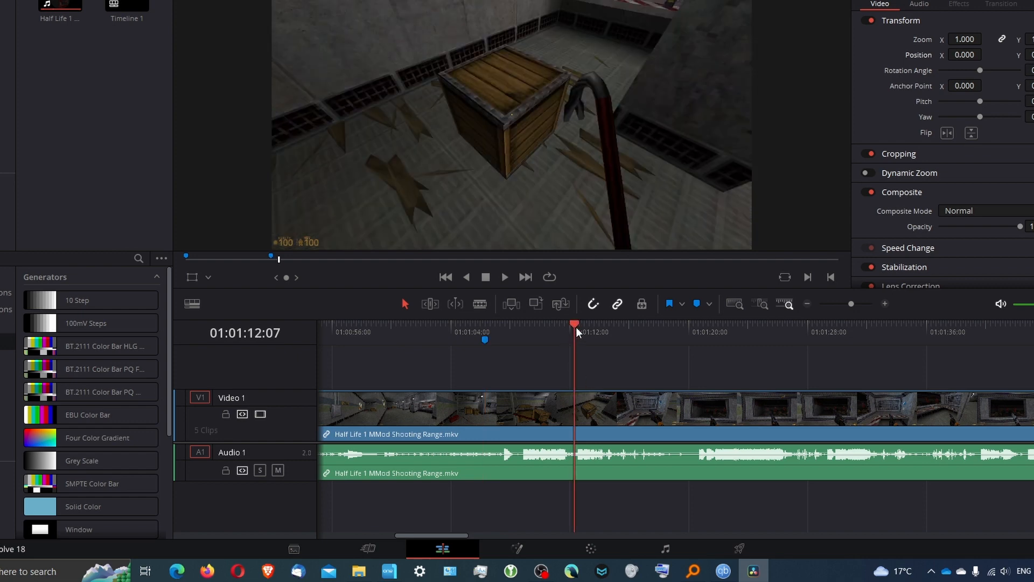
pyautogui.click(633, 328)
pyautogui.click(628, 327)
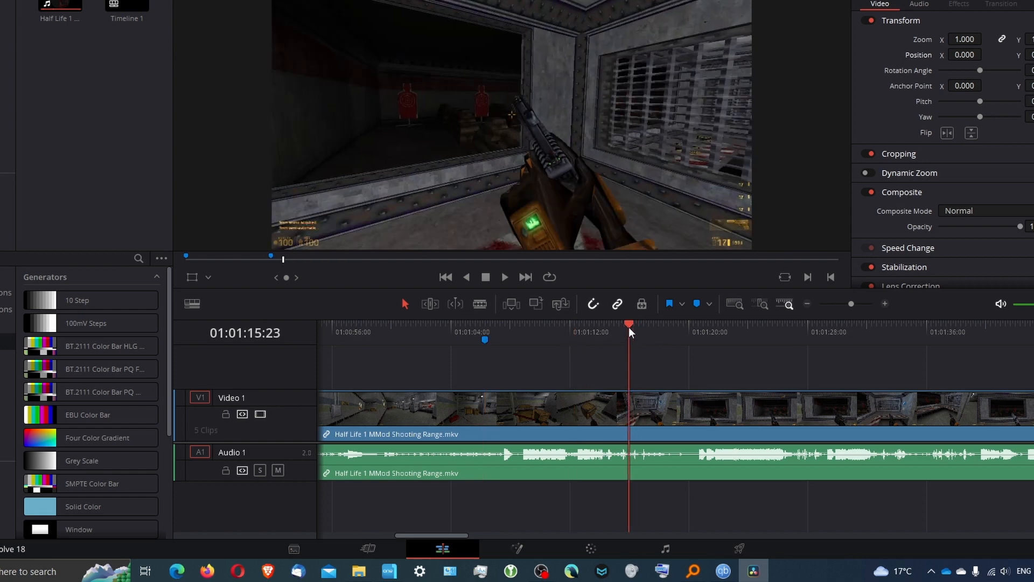
pyautogui.click(618, 325)
pyautogui.click(612, 326)
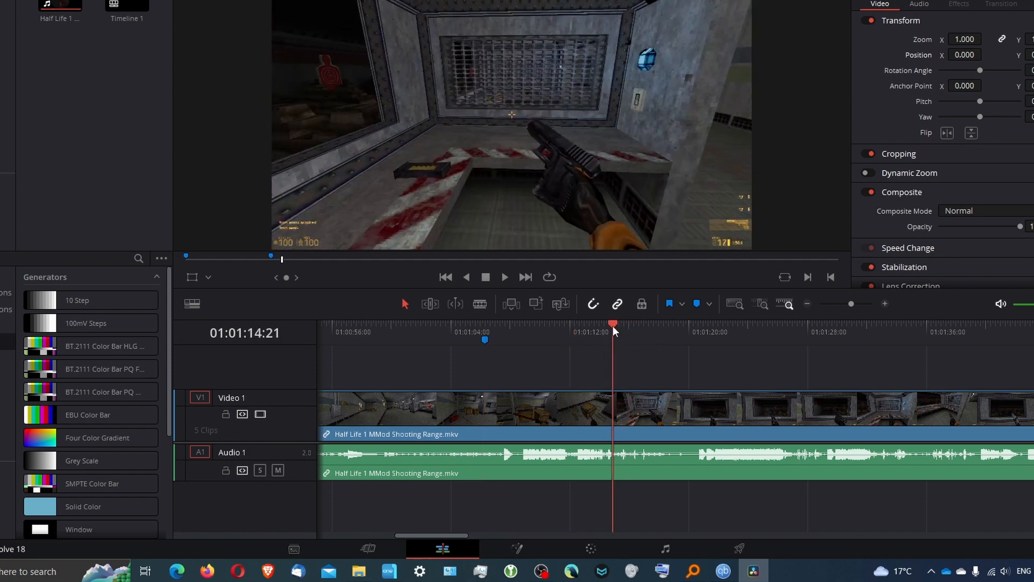
pyautogui.click(697, 304)
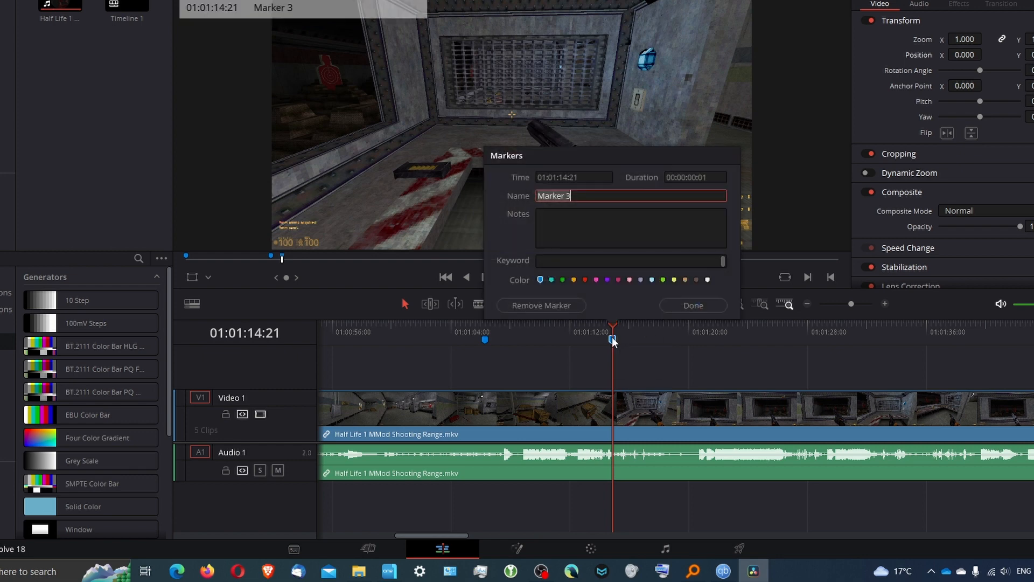
pyautogui.doubleClick(614, 339)
pyautogui.write('Pistol')
pyautogui.press('Return')
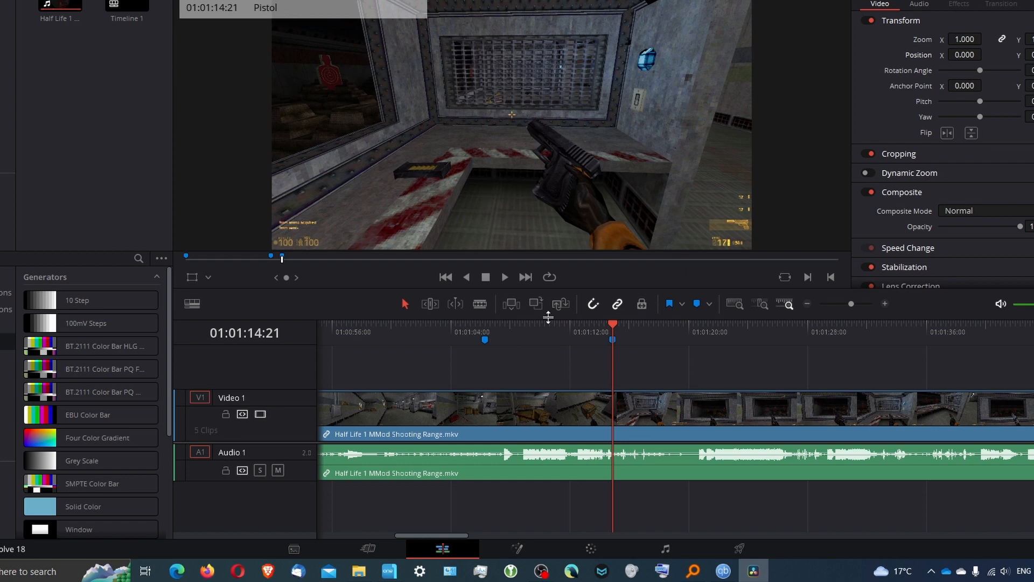
# Step: Add a marker at 01:01:38:12, where the revolver first comes out, and name it "Revolver"
pyautogui.hscroll(5, 699, 401)
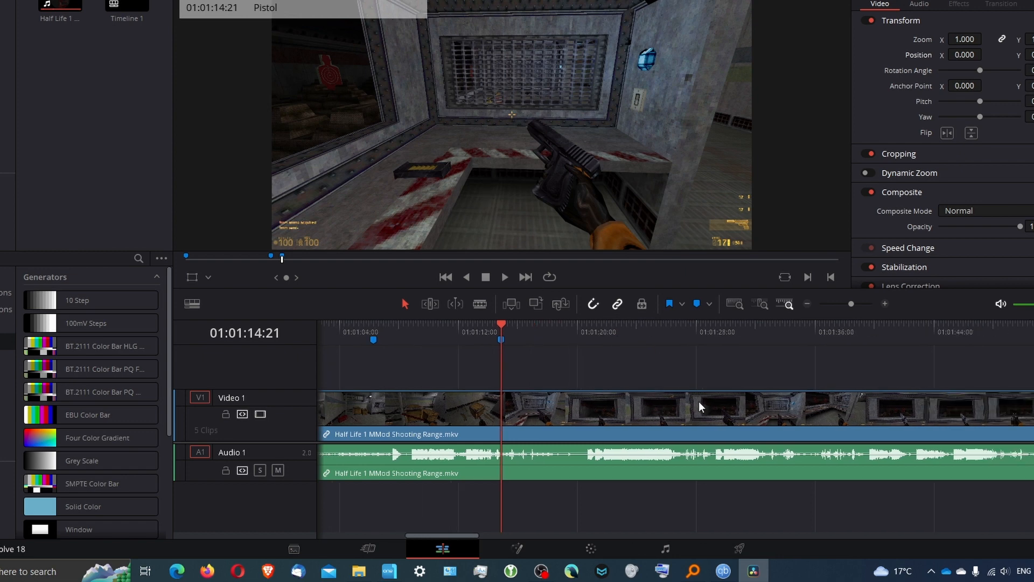
pyautogui.click(757, 328)
pyautogui.click(785, 329)
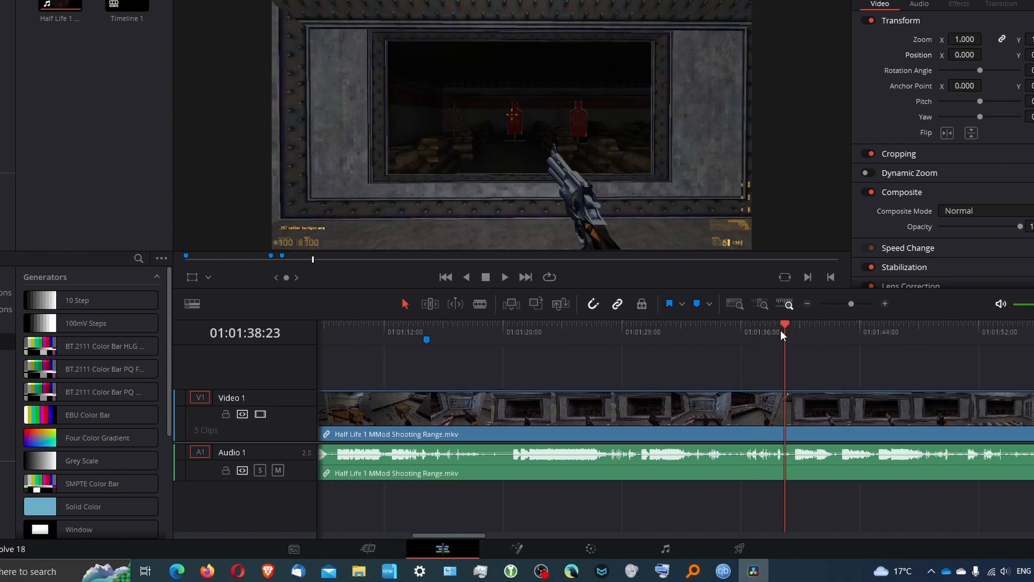
pyautogui.click(778, 329)
pyautogui.press('m')
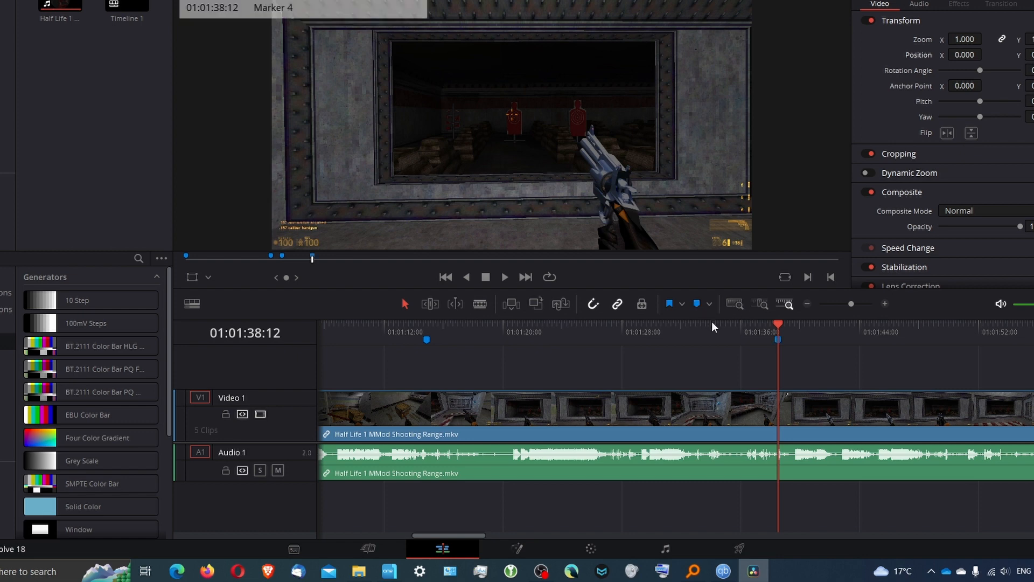
pyautogui.doubleClick(778, 339)
pyautogui.write('R')
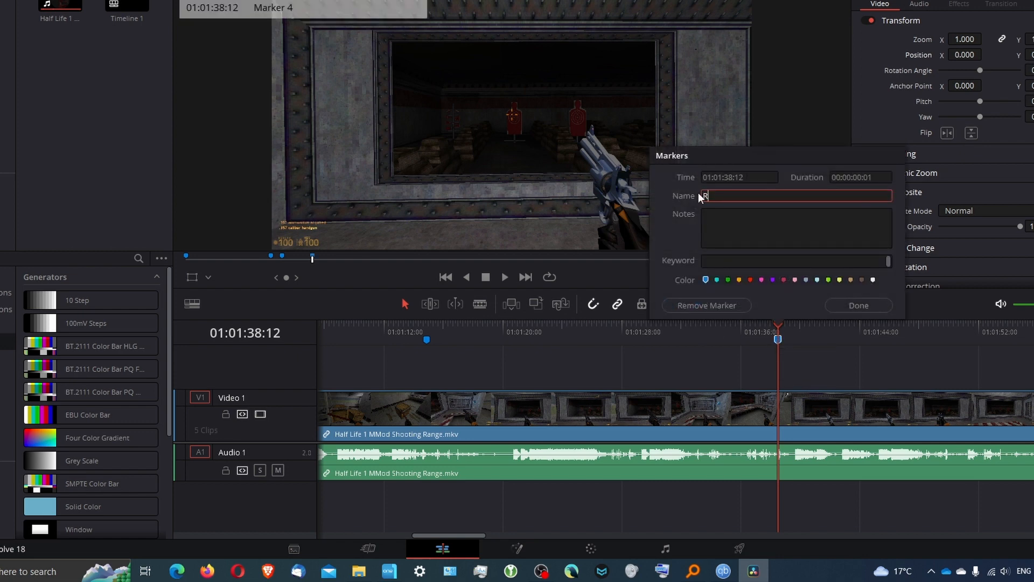
pyautogui.write('evolver')
pyautogui.press('Return')
# Step: Add a marker at 01:02:13:16, where the submachine gun first appears, and name it "SMG"
pyautogui.hscroll(6, 809, 408)
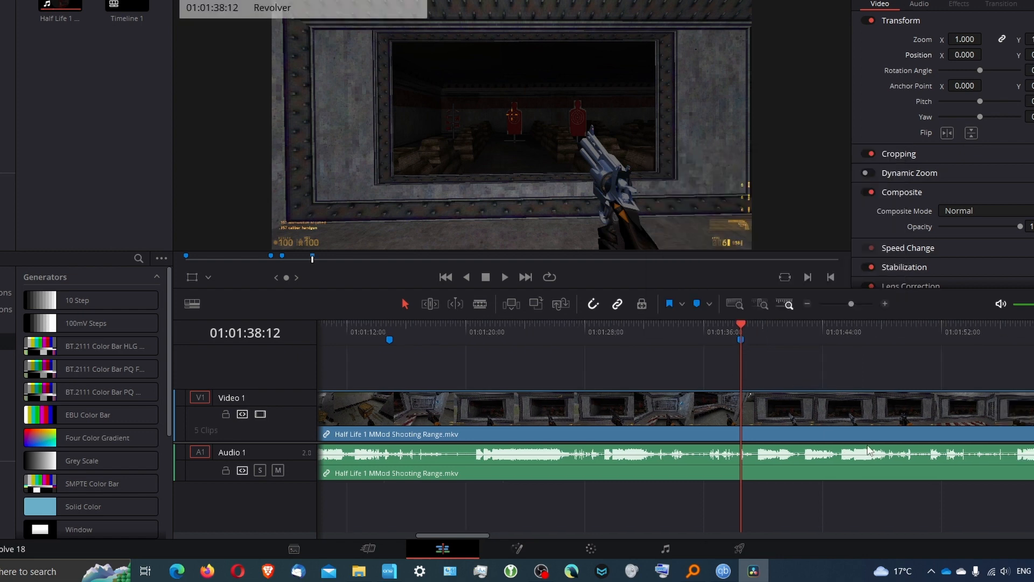
pyautogui.hscroll(3, 809, 408)
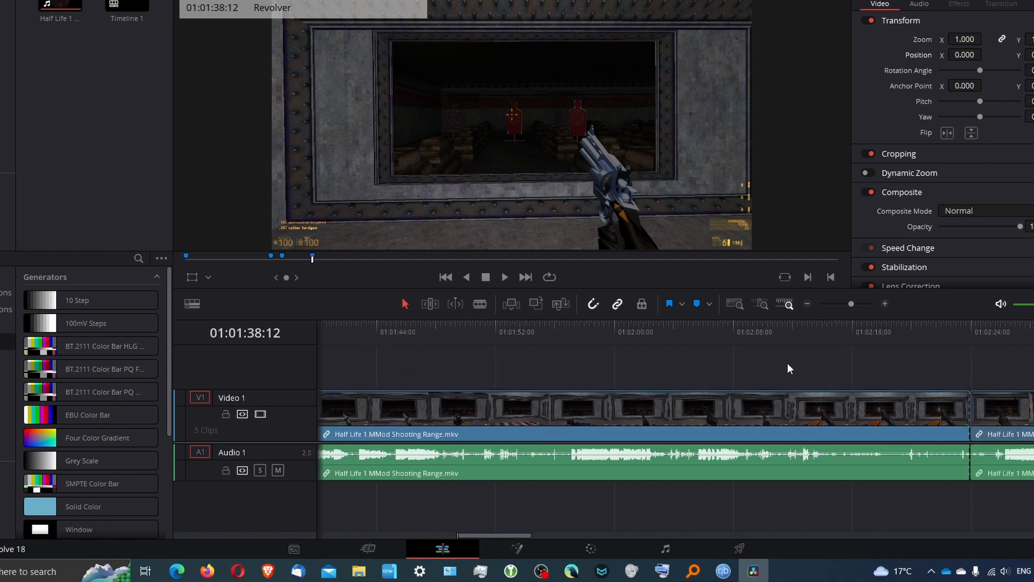
pyautogui.click(817, 329)
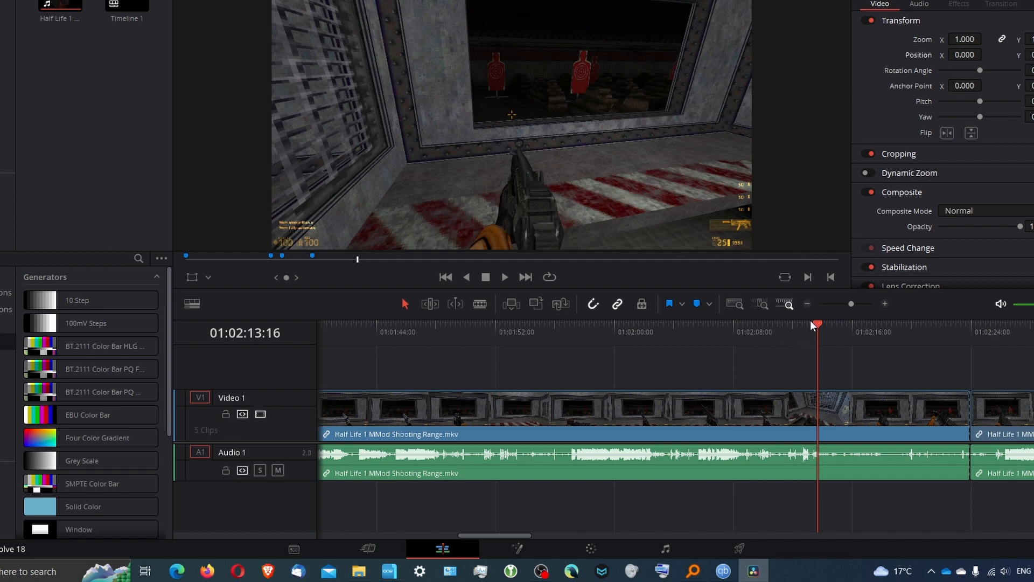
pyautogui.click(697, 303)
pyautogui.doubleClick(818, 339)
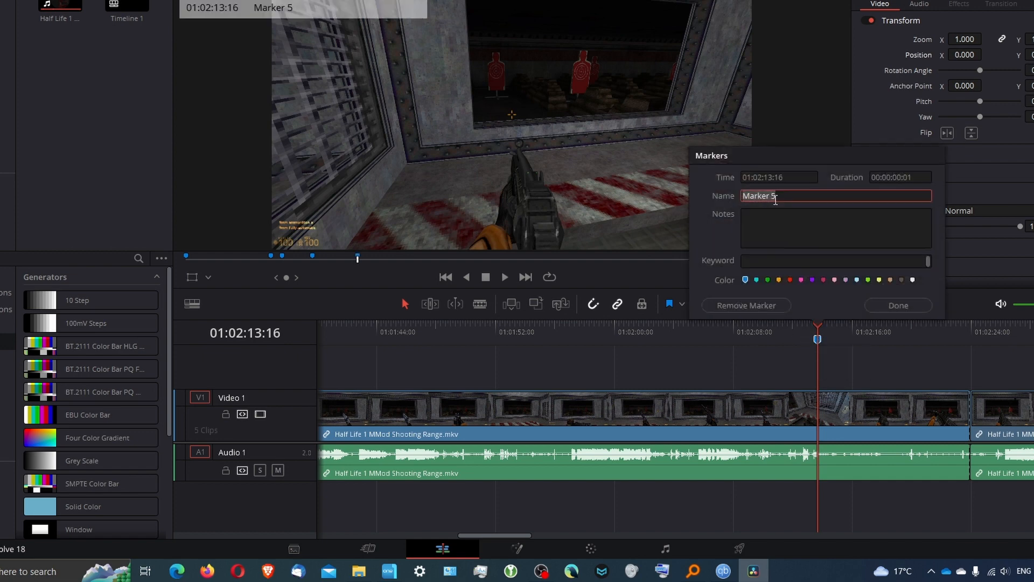
pyautogui.press('BackSpace')
pyautogui.write('SMG')
pyautogui.click(907, 305)
# Step: Show the whole timeline and mark an in/out range from 01:00:00:00 to 01:02:49:08
pyautogui.click(808, 304)
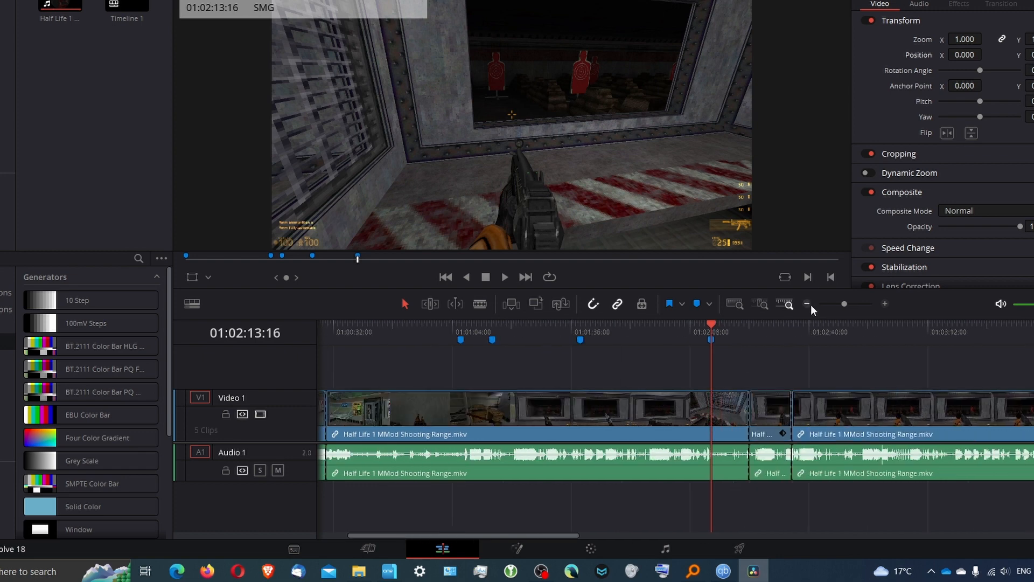
pyautogui.click(808, 304)
pyautogui.click(808, 304)
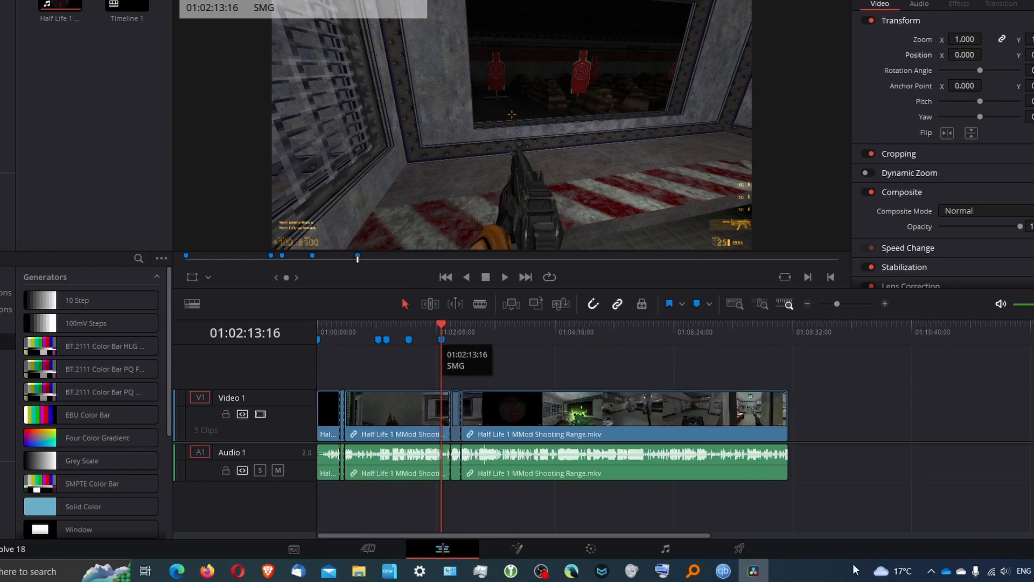
pyautogui.moveTo(452, 324); pyautogui.dragTo(466, 326)
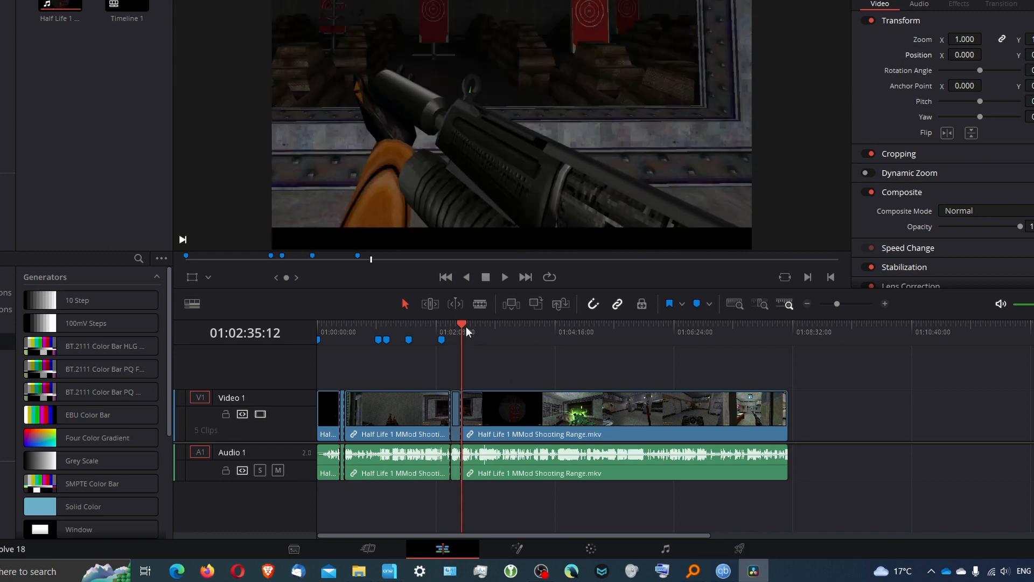
pyautogui.moveTo(335, 331); pyautogui.dragTo(319, 321)
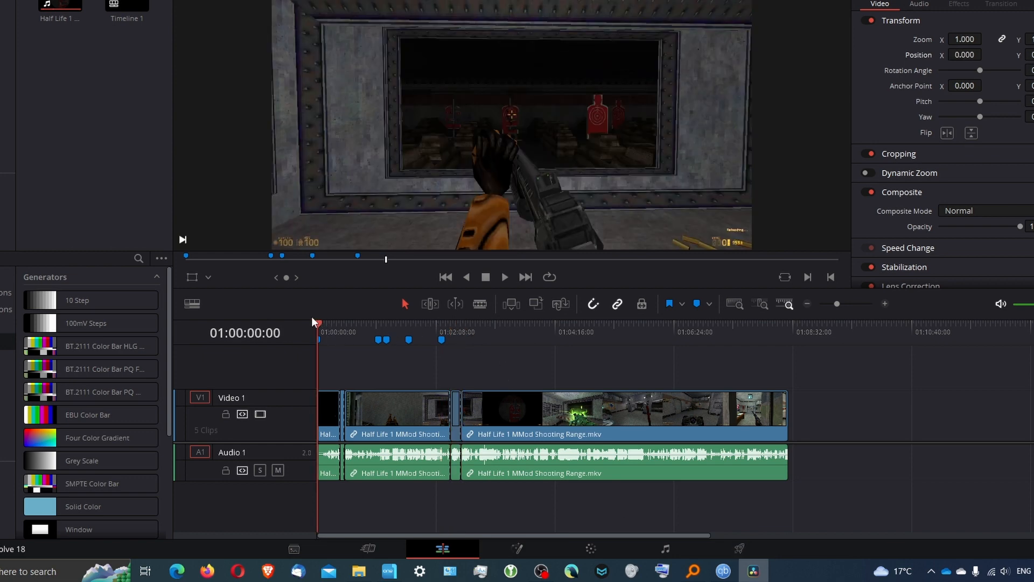
pyautogui.click(475, 324)
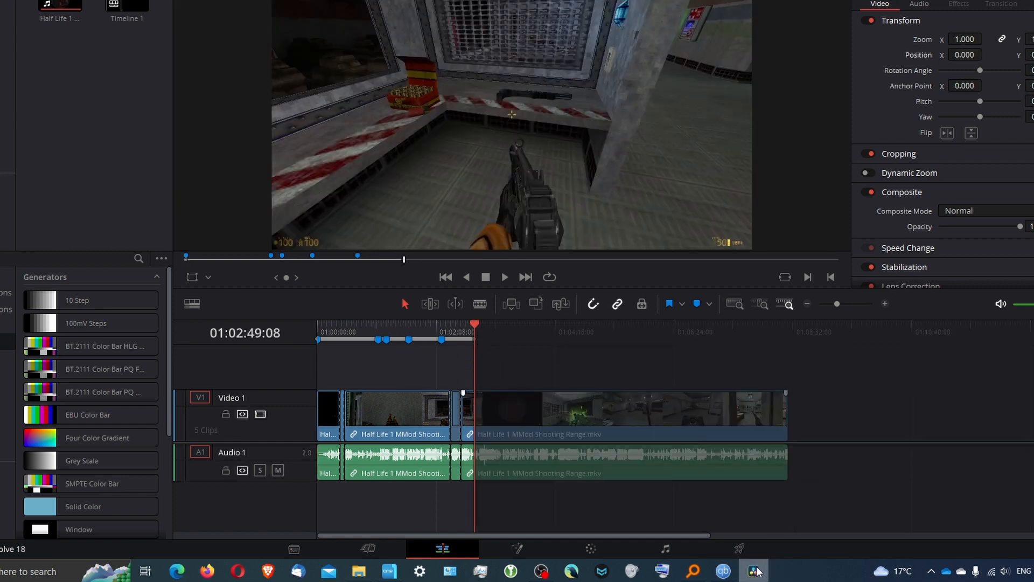
pyautogui.click(319, 328)
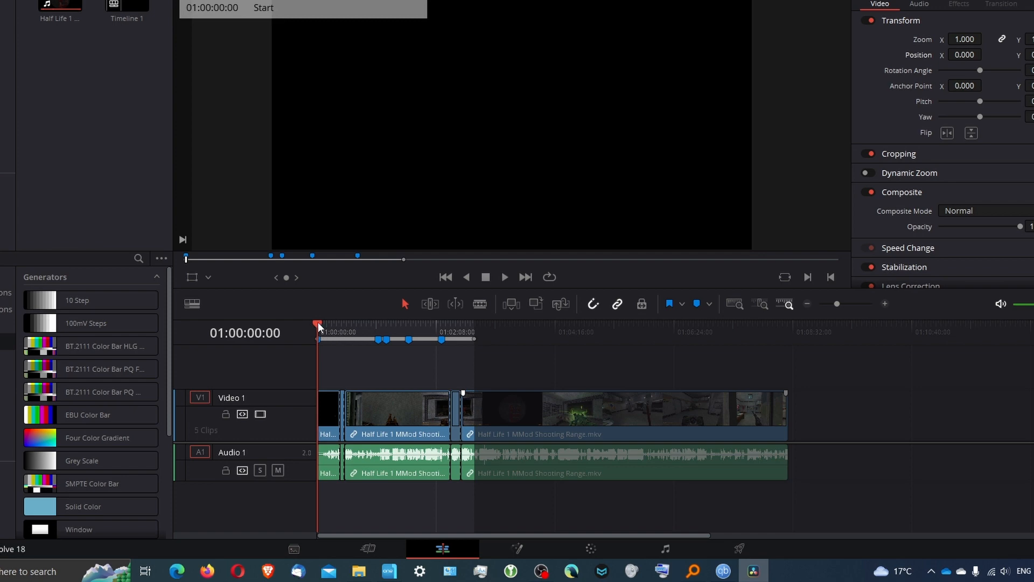
pyautogui.click(473, 325)
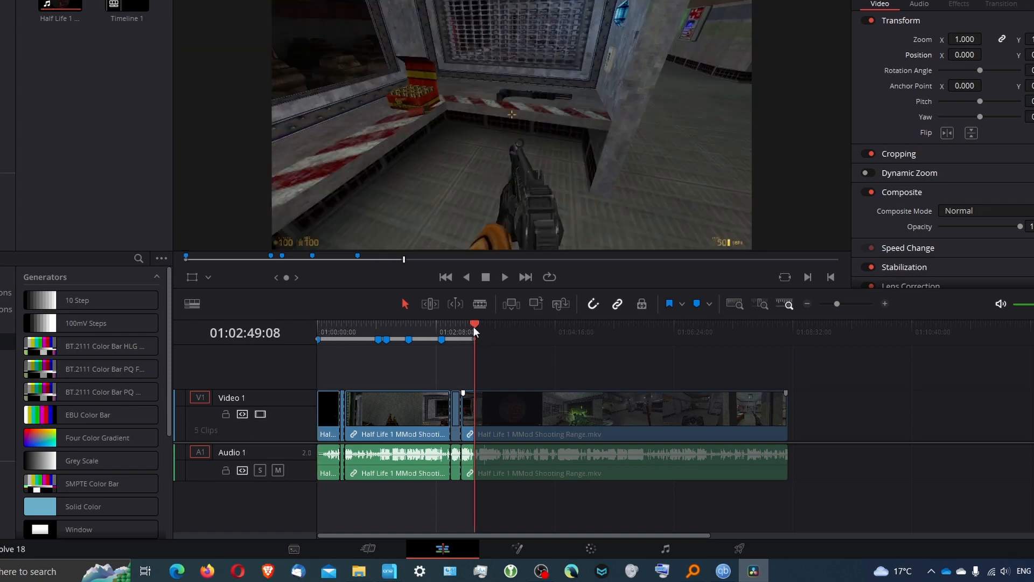
# Step: Open the Deliver page and enable Chapters from Markers with Blue markers for the Custom Export
pyautogui.click(738, 548)
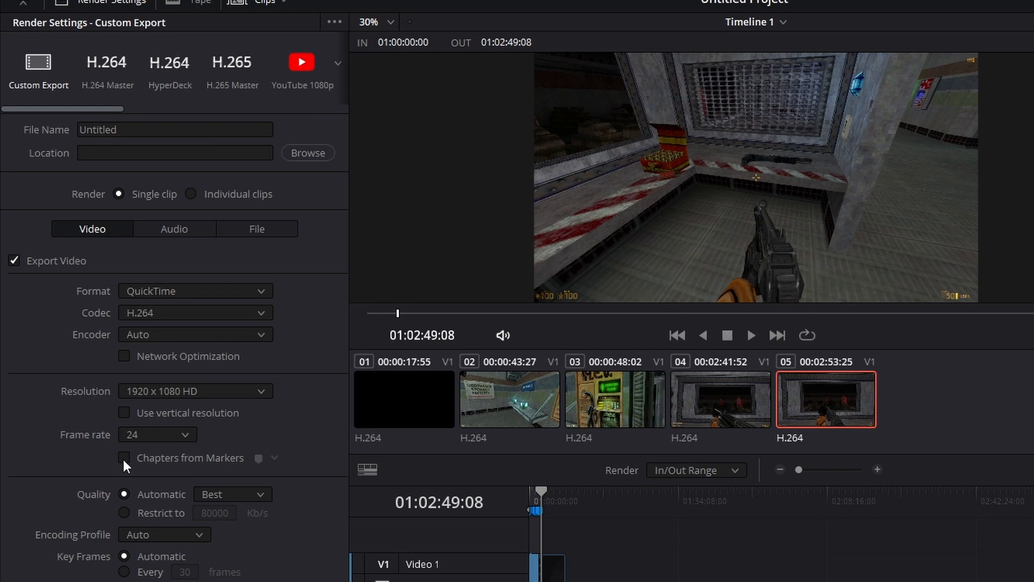
pyautogui.click(124, 458)
pyautogui.click(274, 457)
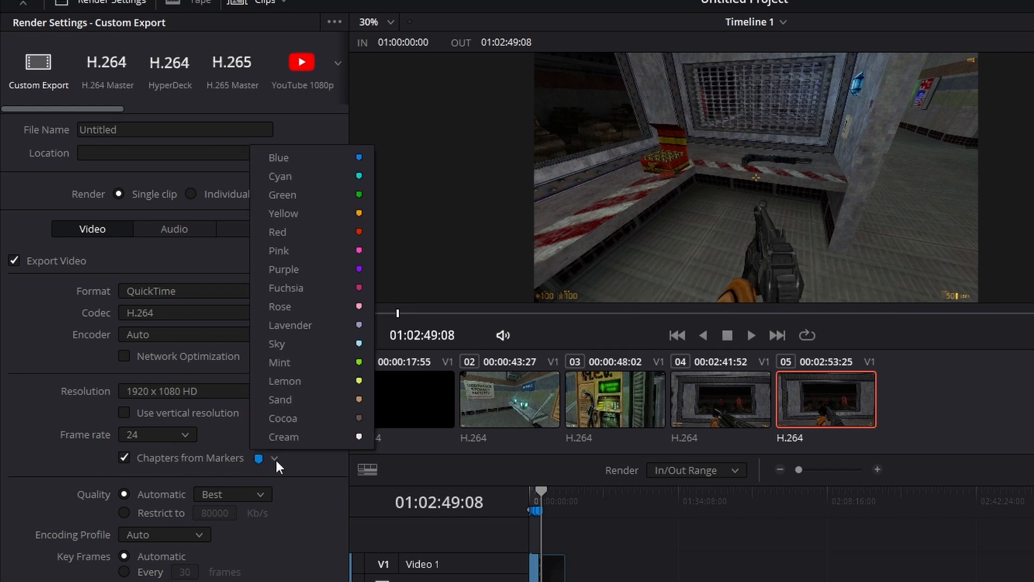
pyautogui.click(278, 458)
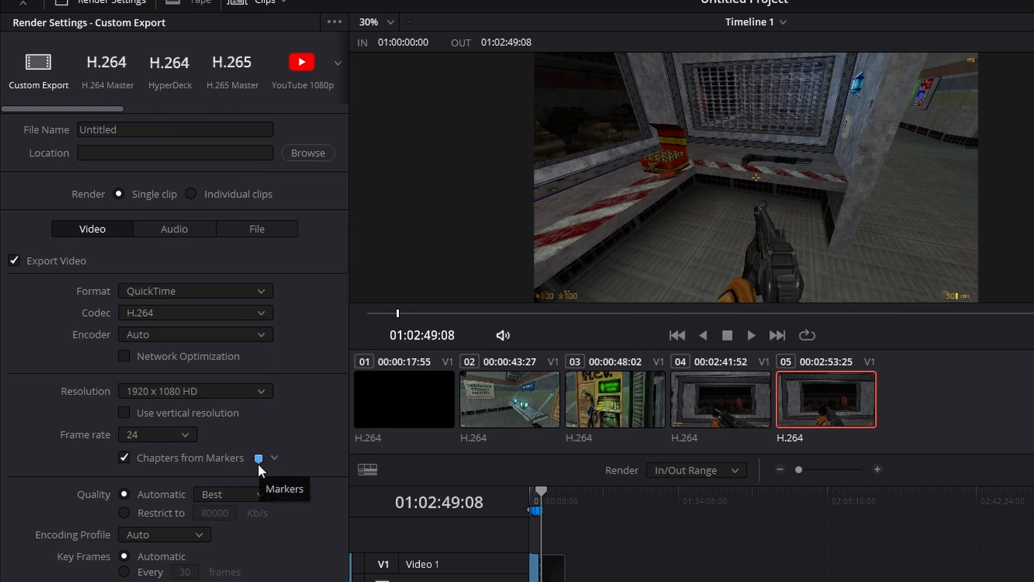
pyautogui.click(272, 456)
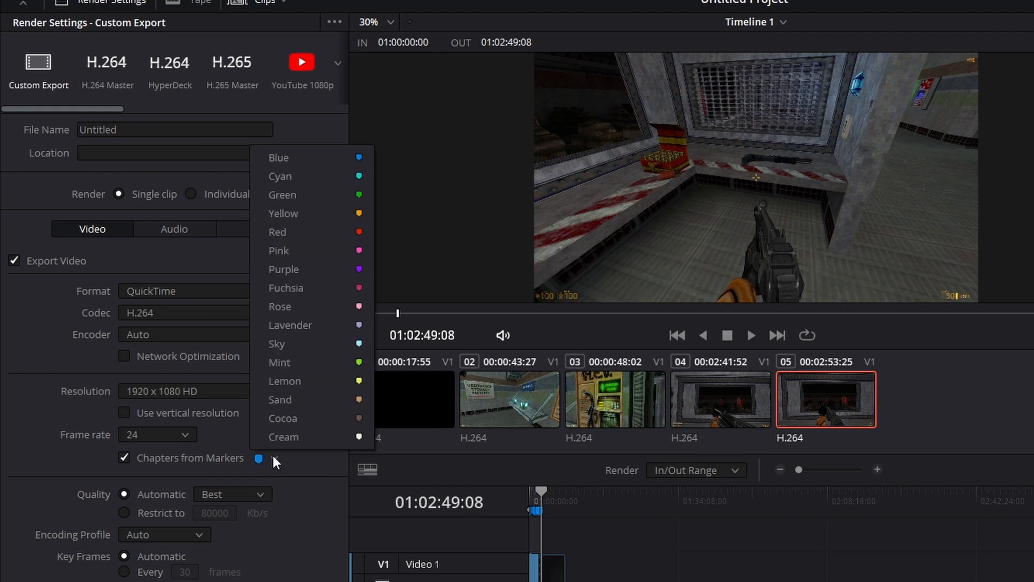
pyautogui.click(293, 157)
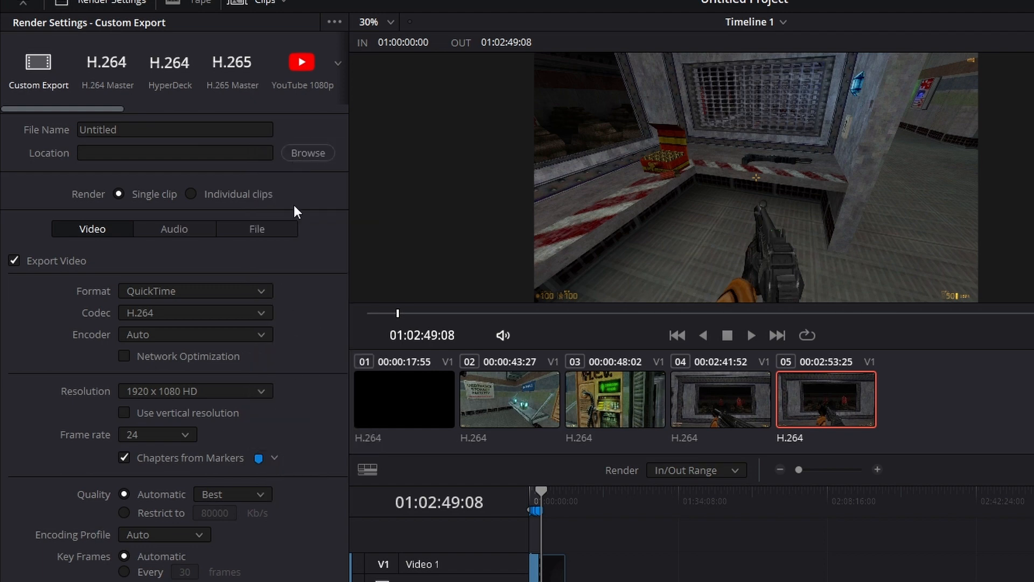
# Step: Check the YouTube, Vimeo, Twitter, Dropbox, IMF and editing-software render presets for a Chapters from Markers option
pyautogui.moveTo(96, 109); pyautogui.dragTo(162, 105)
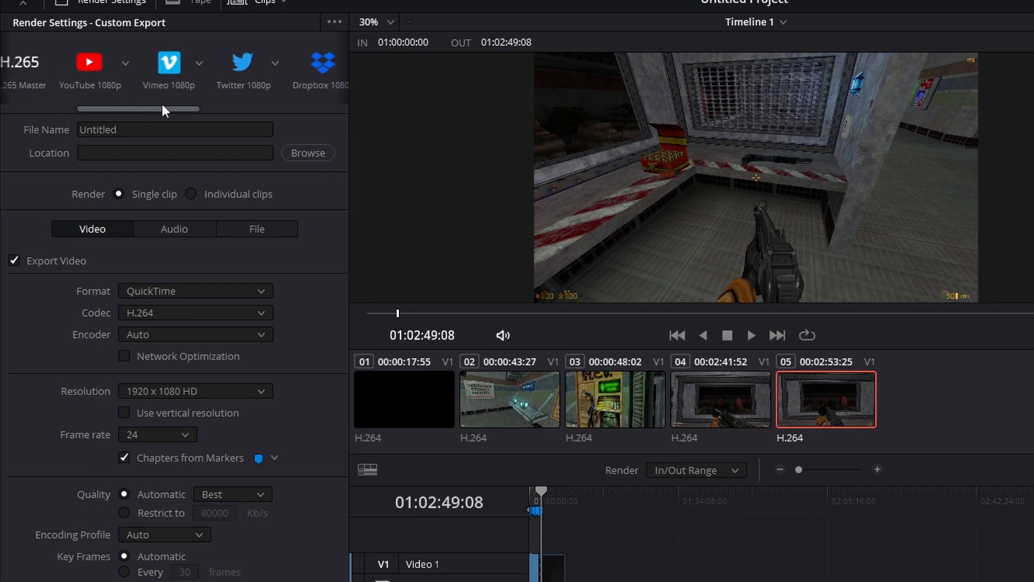
pyautogui.click(85, 68)
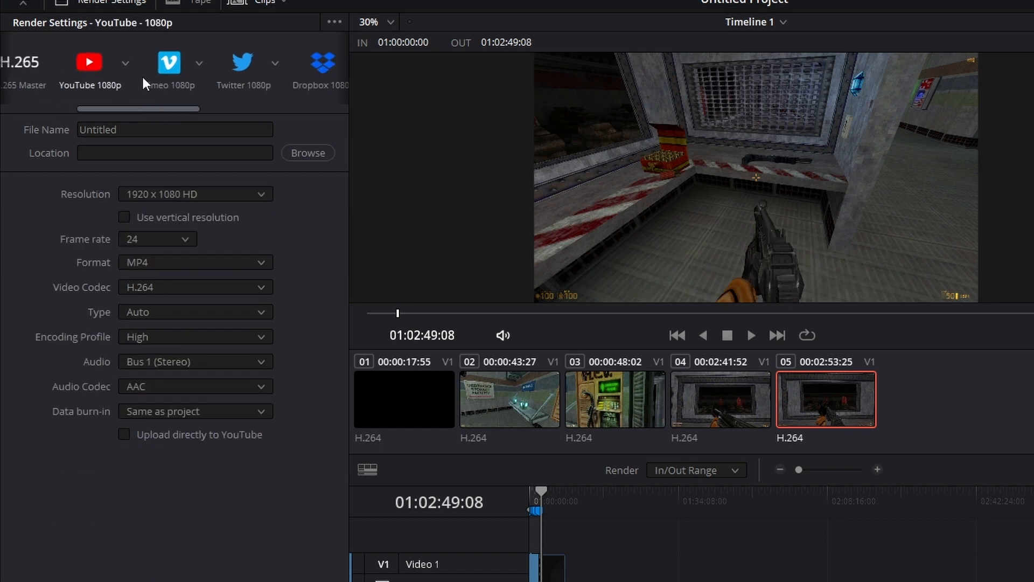
pyautogui.click(183, 69)
pyautogui.click(228, 67)
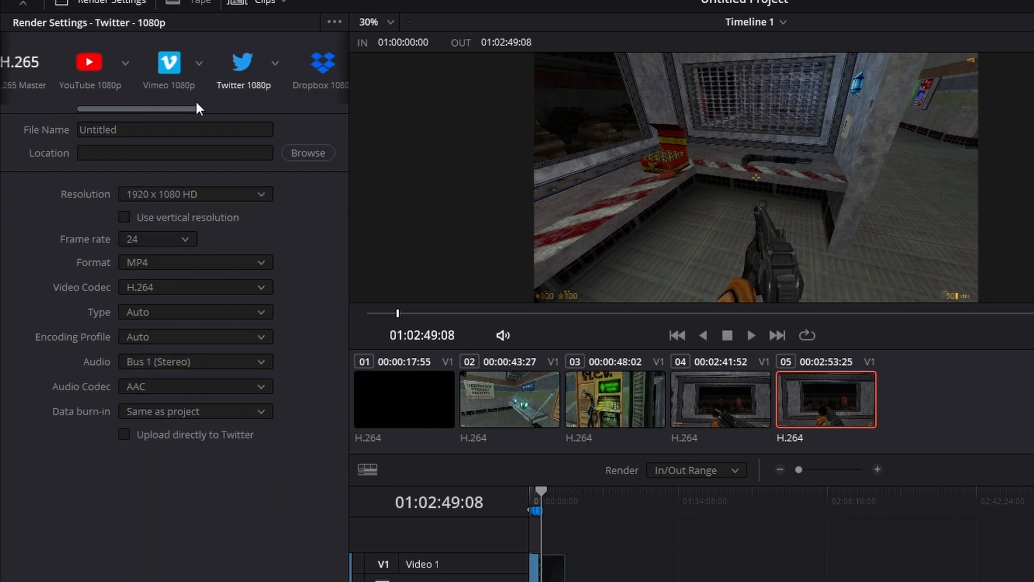
pyautogui.moveTo(196, 104); pyautogui.dragTo(260, 105)
pyautogui.click(148, 71)
pyautogui.click(221, 69)
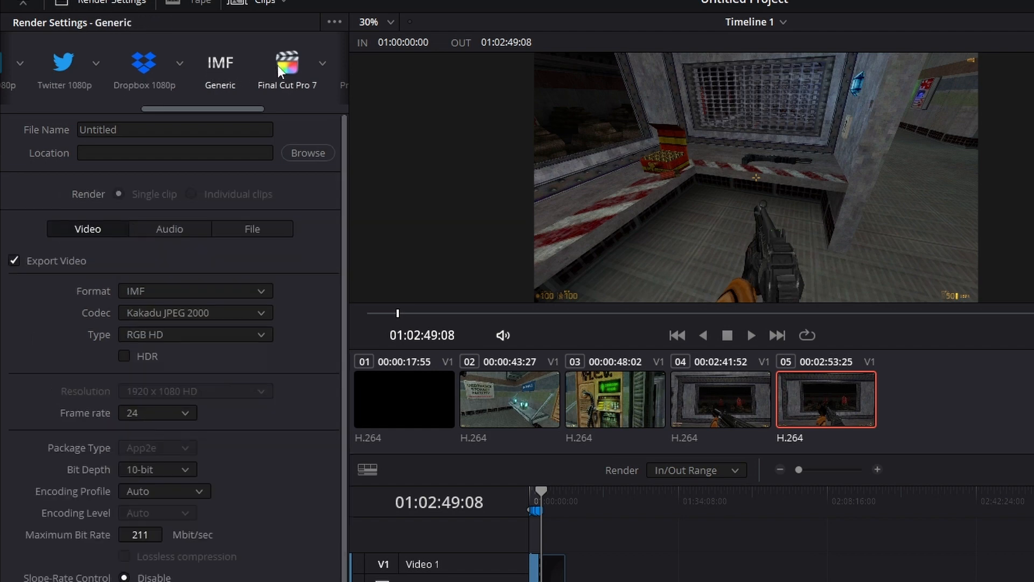
pyautogui.scroll(3, 324, 302)
pyautogui.moveTo(243, 102); pyautogui.dragTo(30, 93)
pyautogui.click(311, 72)
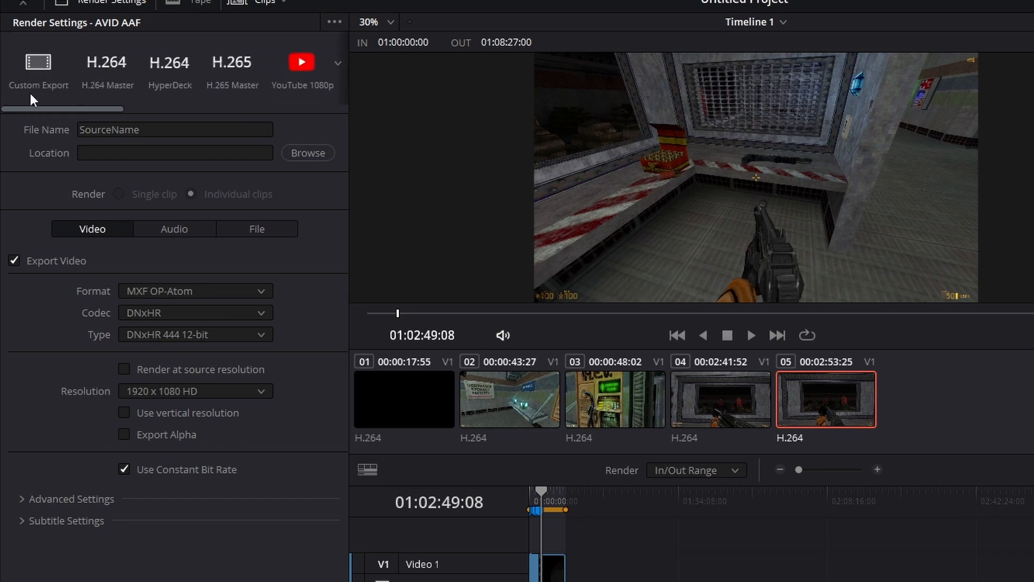
# Step: Compare the H.264 Master, HyperDeck, H.265 Master and Custom Export presets for the Chapters from Markers option
pyautogui.click(234, 65)
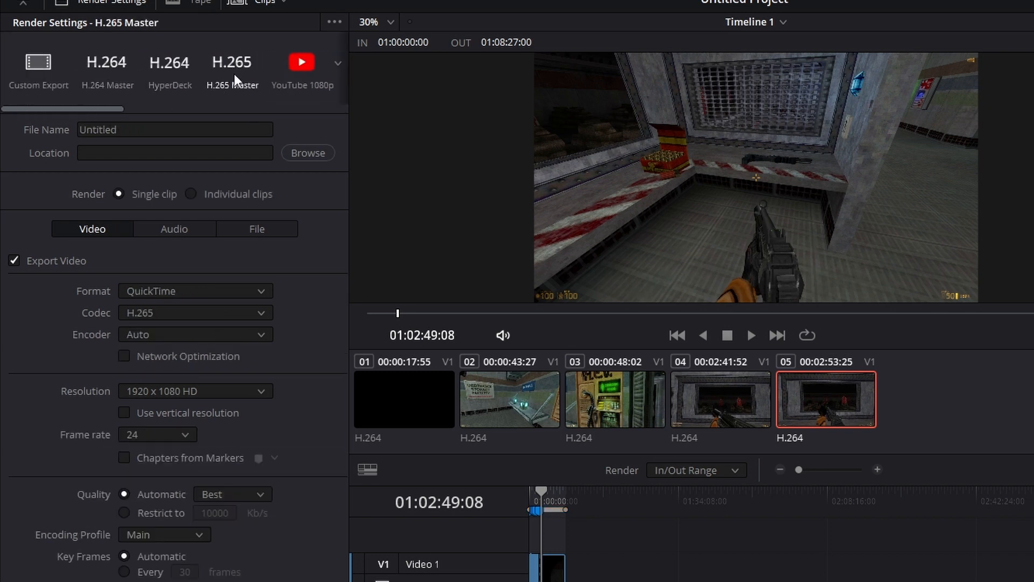
pyautogui.click(117, 63)
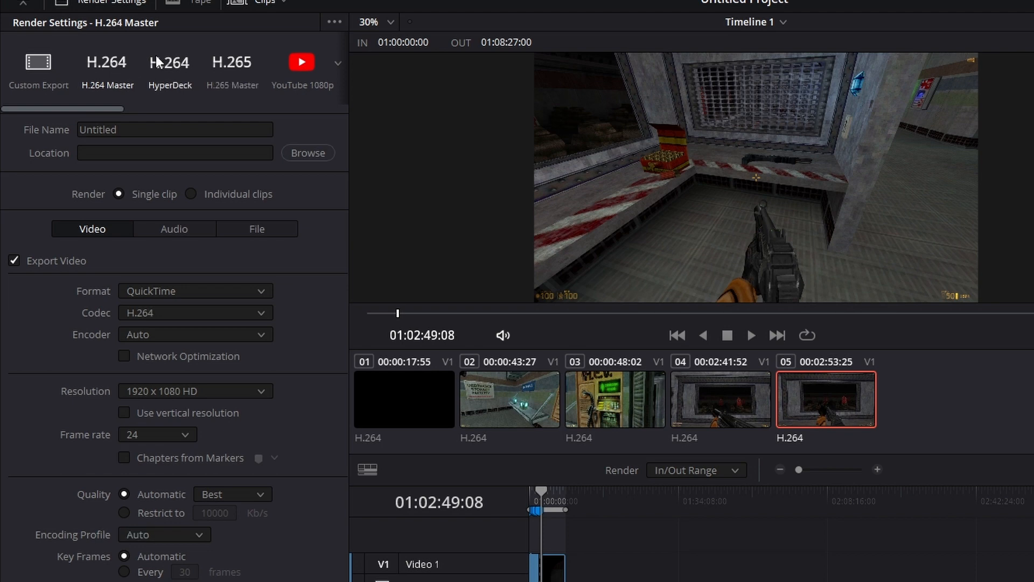
pyautogui.click(173, 69)
pyautogui.click(230, 67)
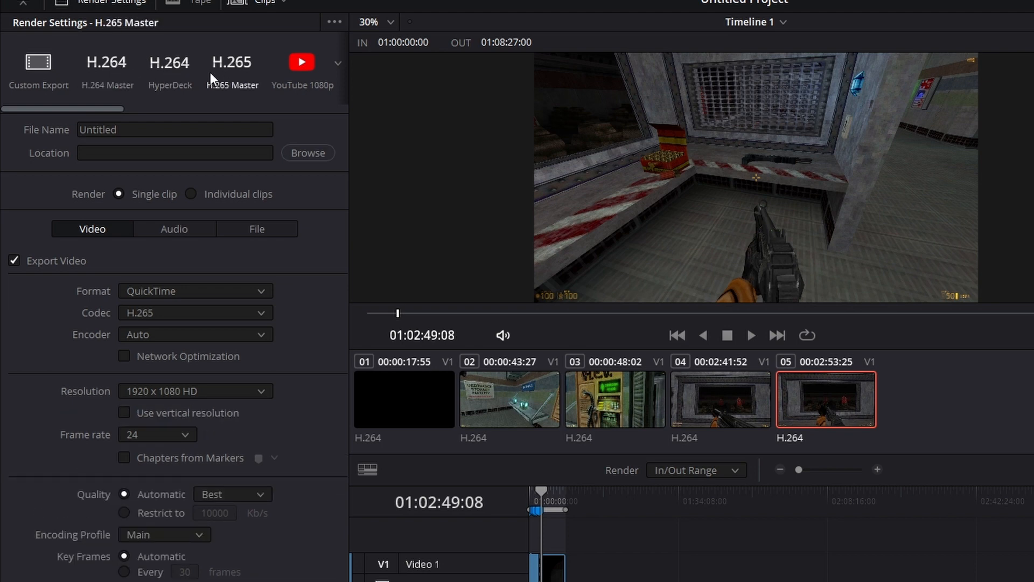
pyautogui.click(107, 76)
pyautogui.click(165, 77)
pyautogui.click(48, 65)
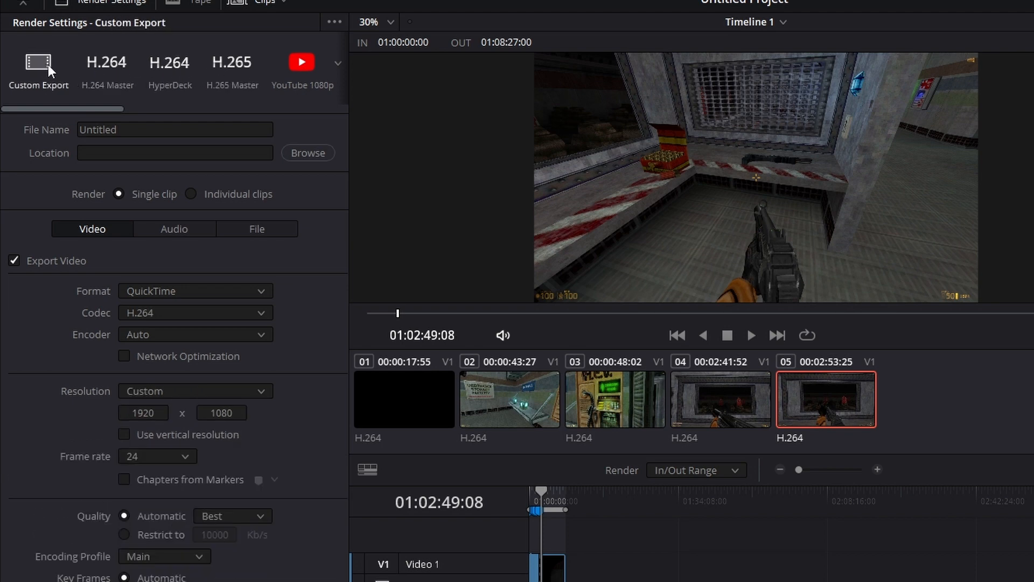
# Step: Choose the H.265 Master preset, with Chapters from Markers enabled and quality restricted to 10000 Kb/s
pyautogui.click(225, 76)
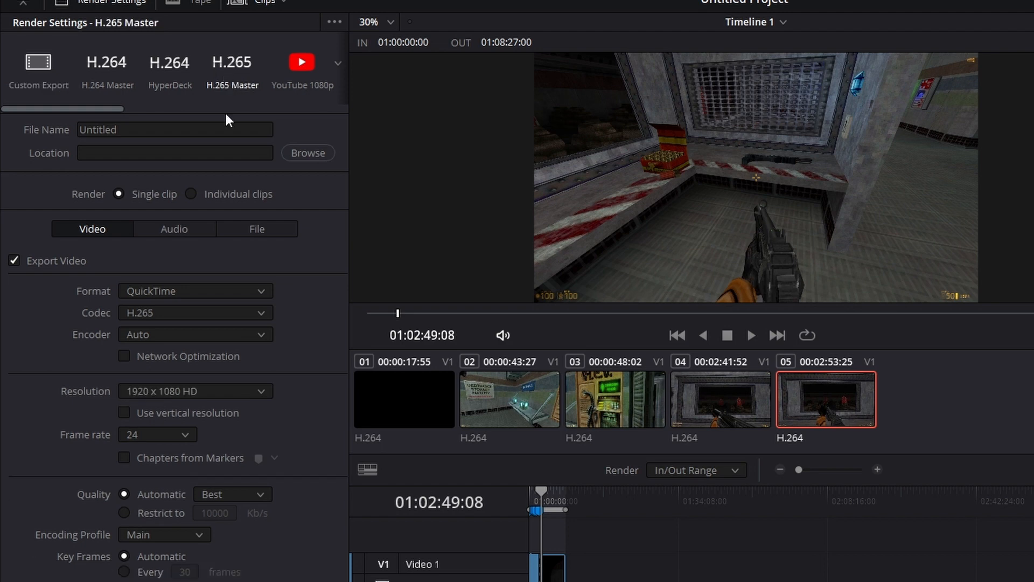
pyautogui.click(122, 458)
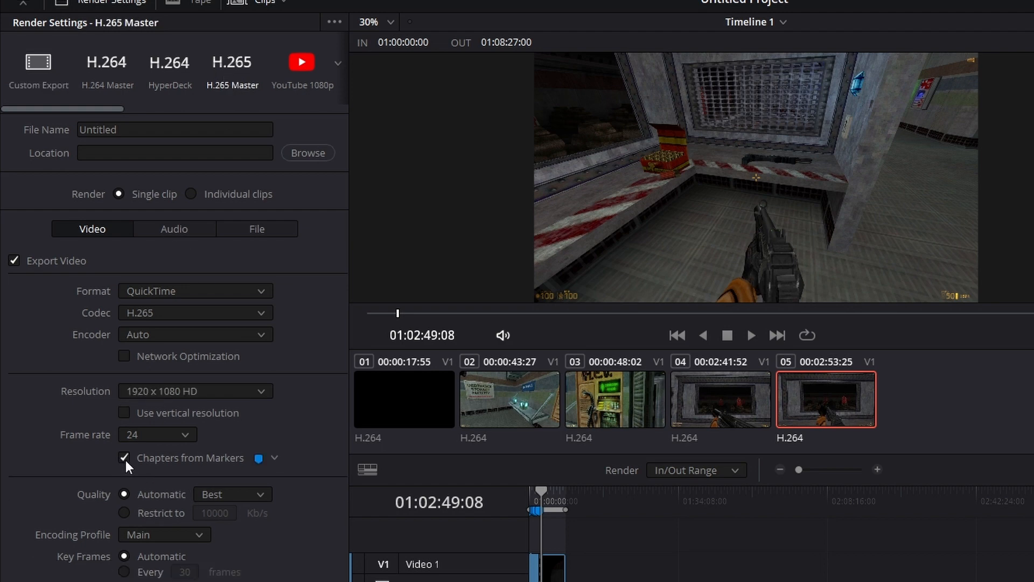
pyautogui.click(244, 499)
pyautogui.click(125, 512)
# Step: Set the export format to MP4 and the resolution to 1280 x 720 HD 720P
pyautogui.click(183, 291)
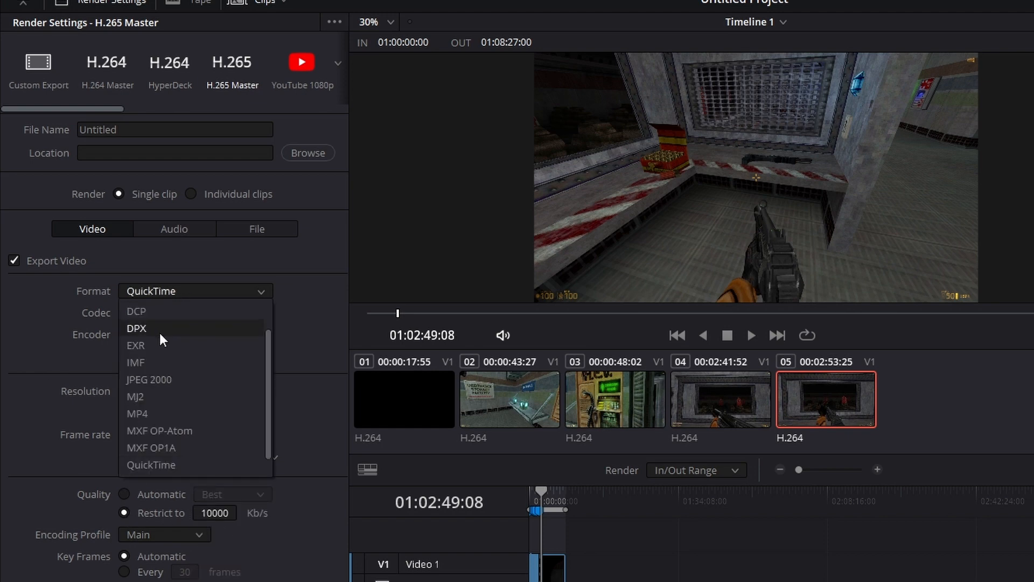
pyautogui.click(143, 411)
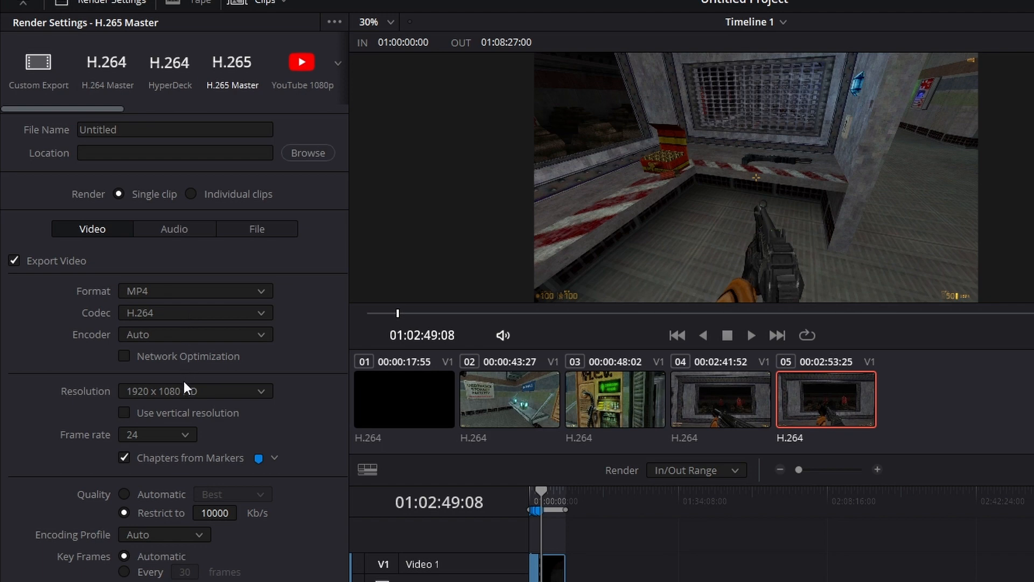
pyautogui.click(192, 395)
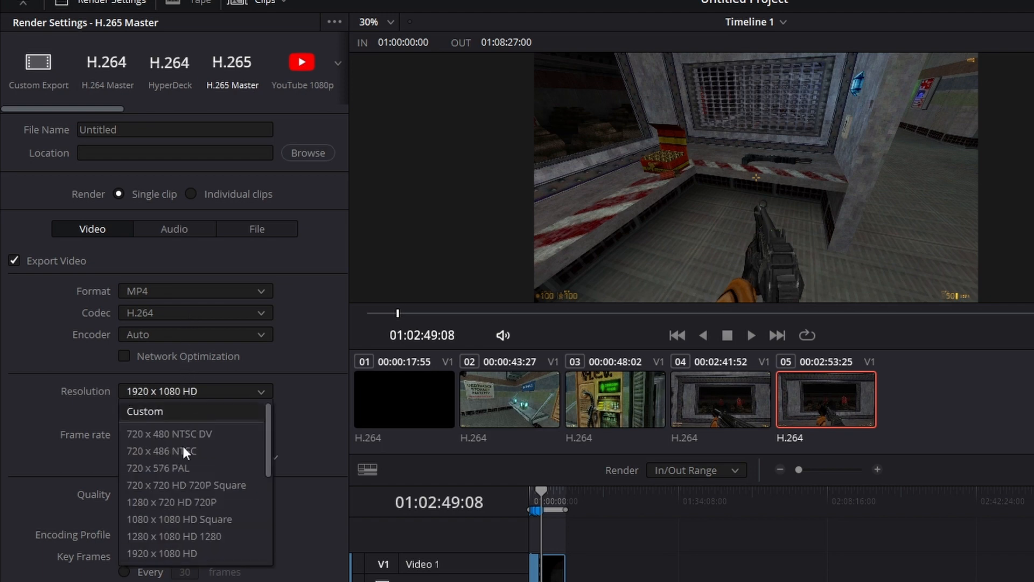
pyautogui.click(192, 500)
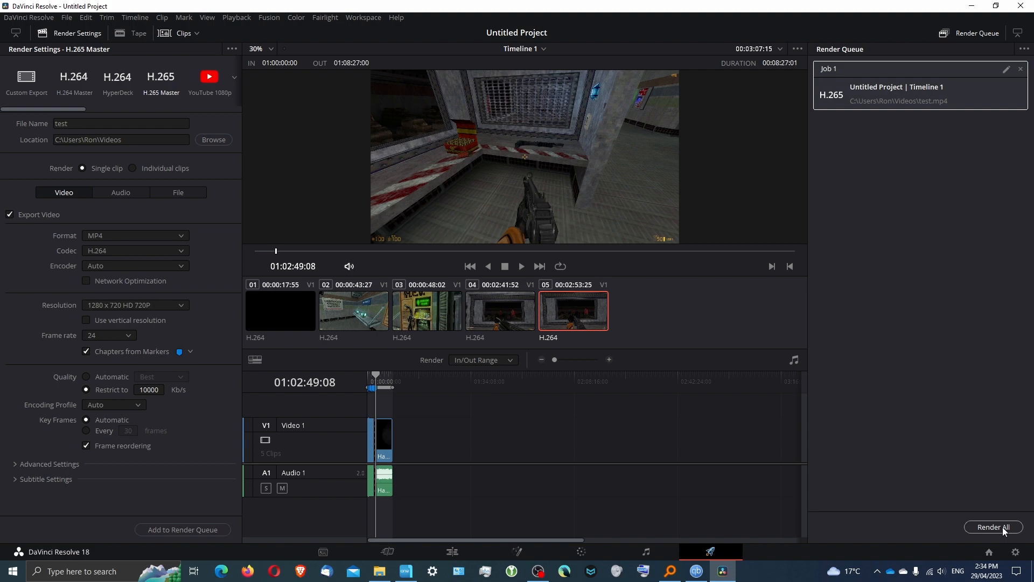
# Step: Render the queued job and open the rendered test.mp4 from the Videos folder in the media player
pyautogui.click(1003, 527)
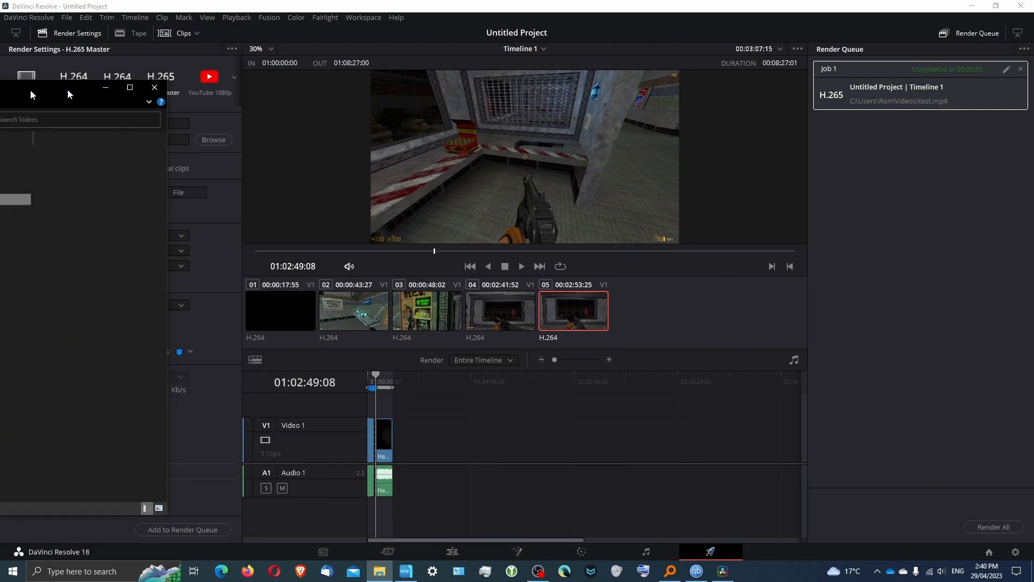
pyautogui.moveTo(70, 95); pyautogui.dragTo(0, 134)
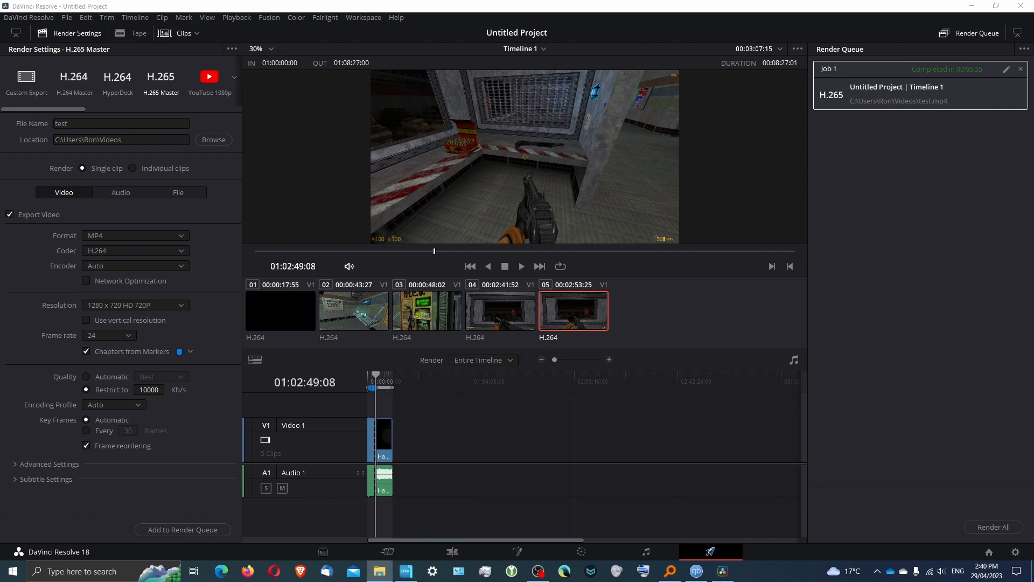
pyautogui.moveTo(0, 140); pyautogui.dragTo(787, 97)
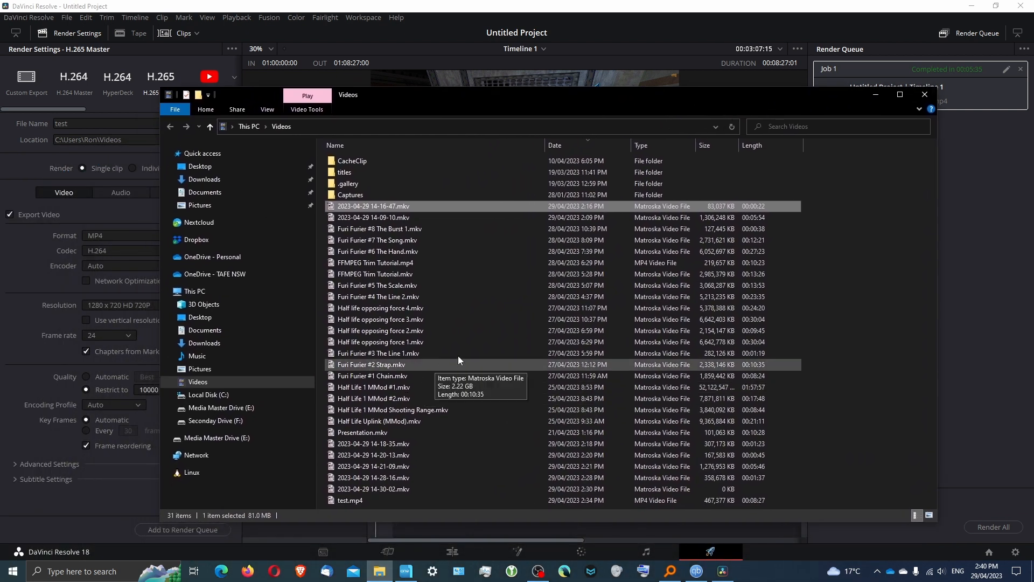
pyautogui.click(430, 499)
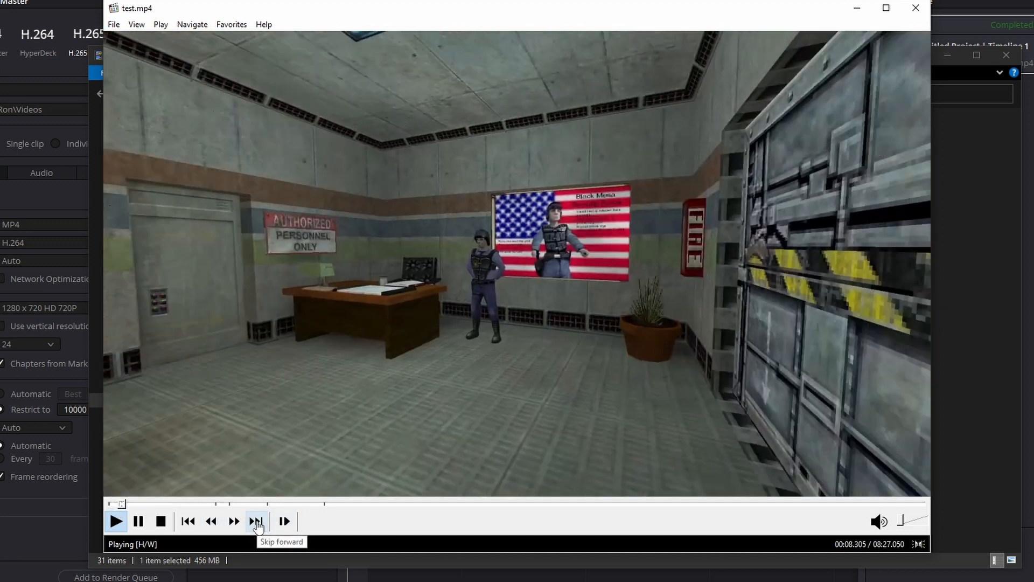
# Step: Skip forward through the Crowbar, Pistol, Revolver and SMG chapters of test.mp4 to check them
pyautogui.click(257, 521)
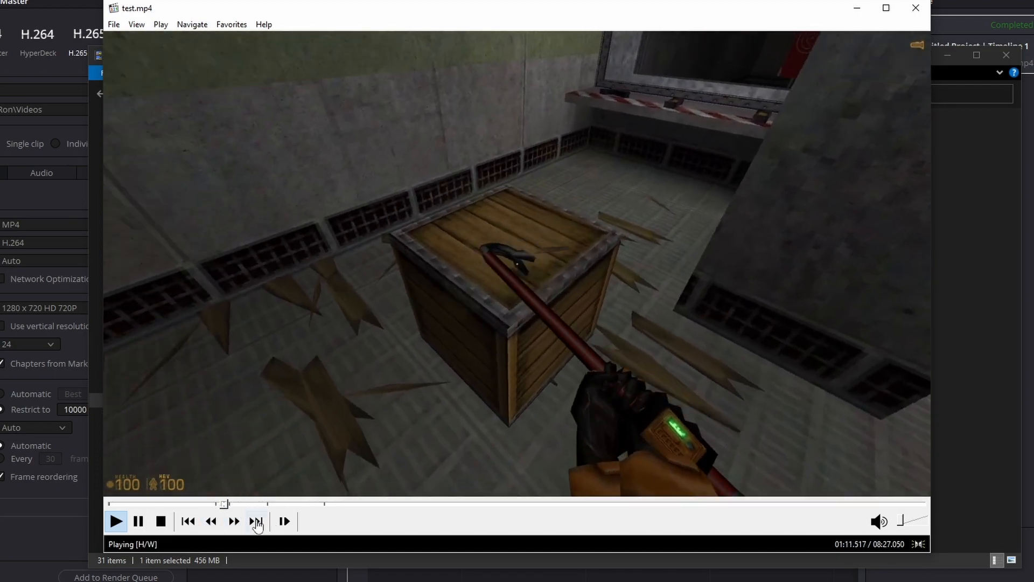
pyautogui.click(256, 522)
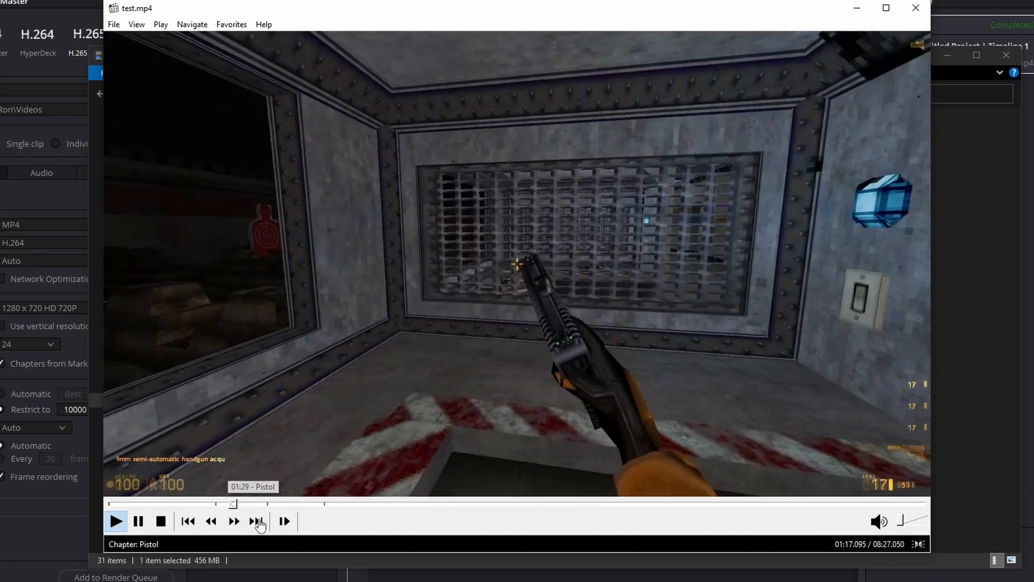
pyautogui.click(257, 522)
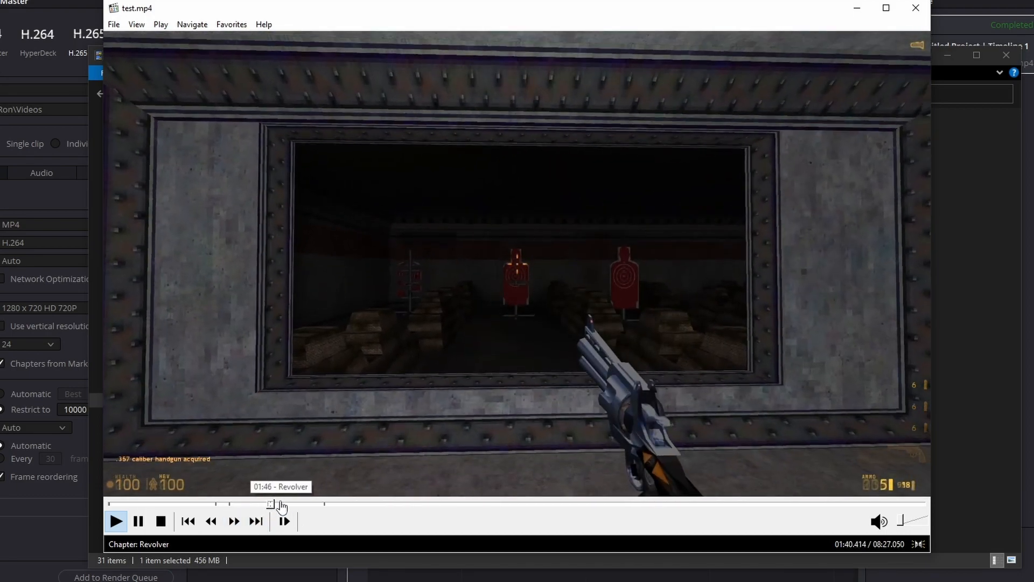
pyautogui.click(262, 522)
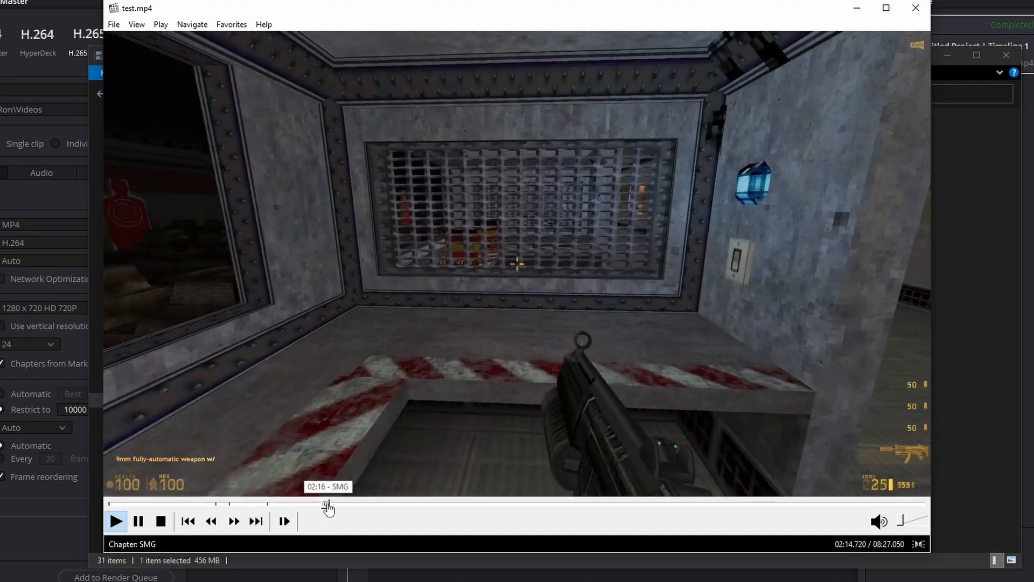